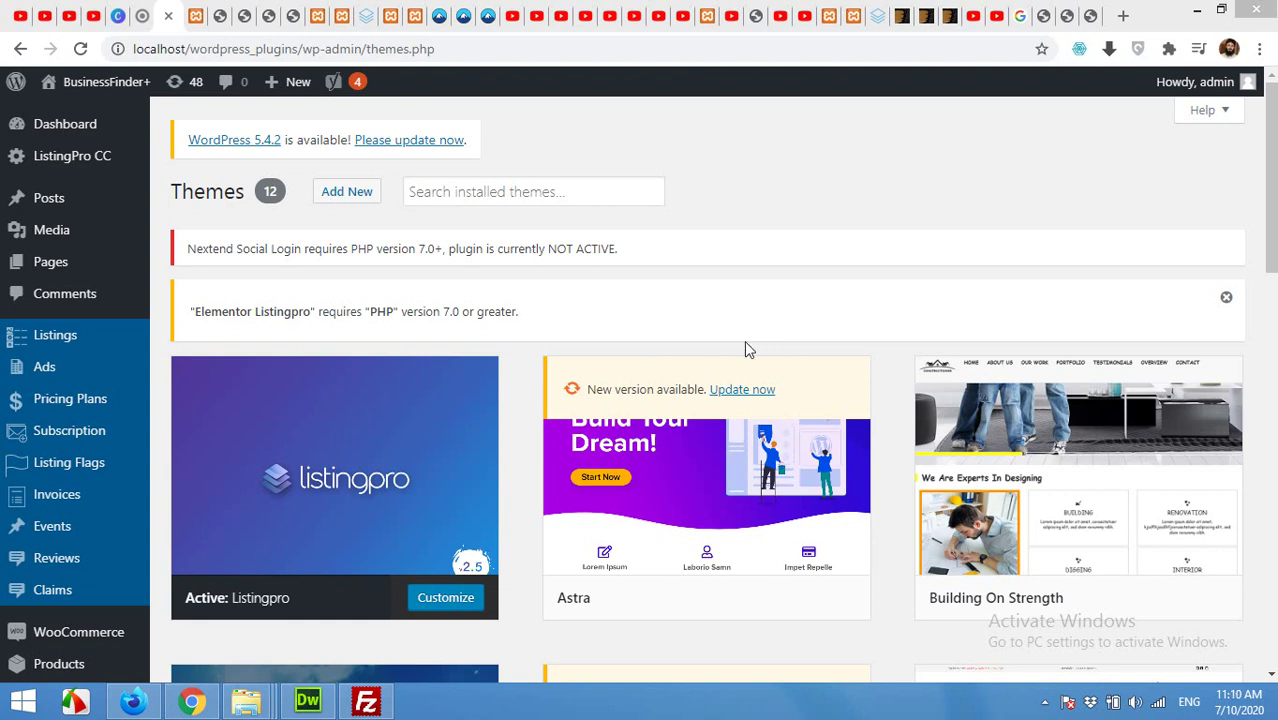
View the Black Directory Los Angeles listings and highlight the 1535 results count
mouse_move(291, 548)
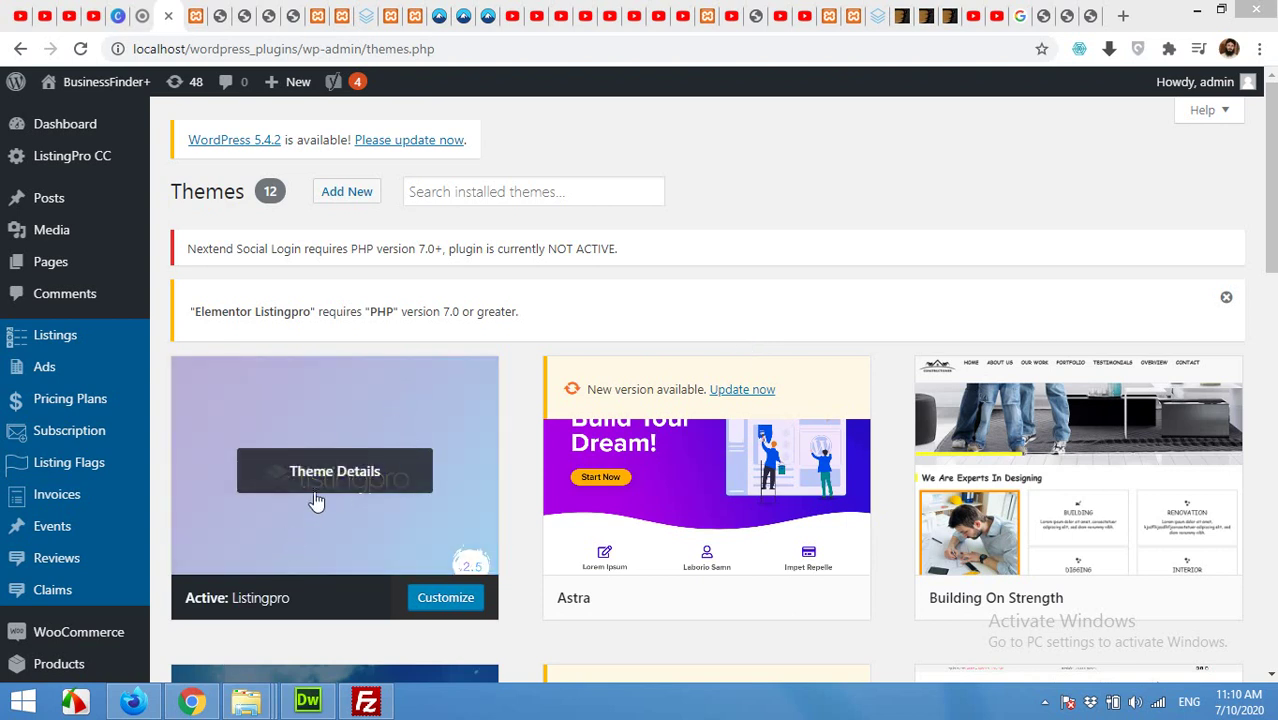
mouse_move(30, 341)
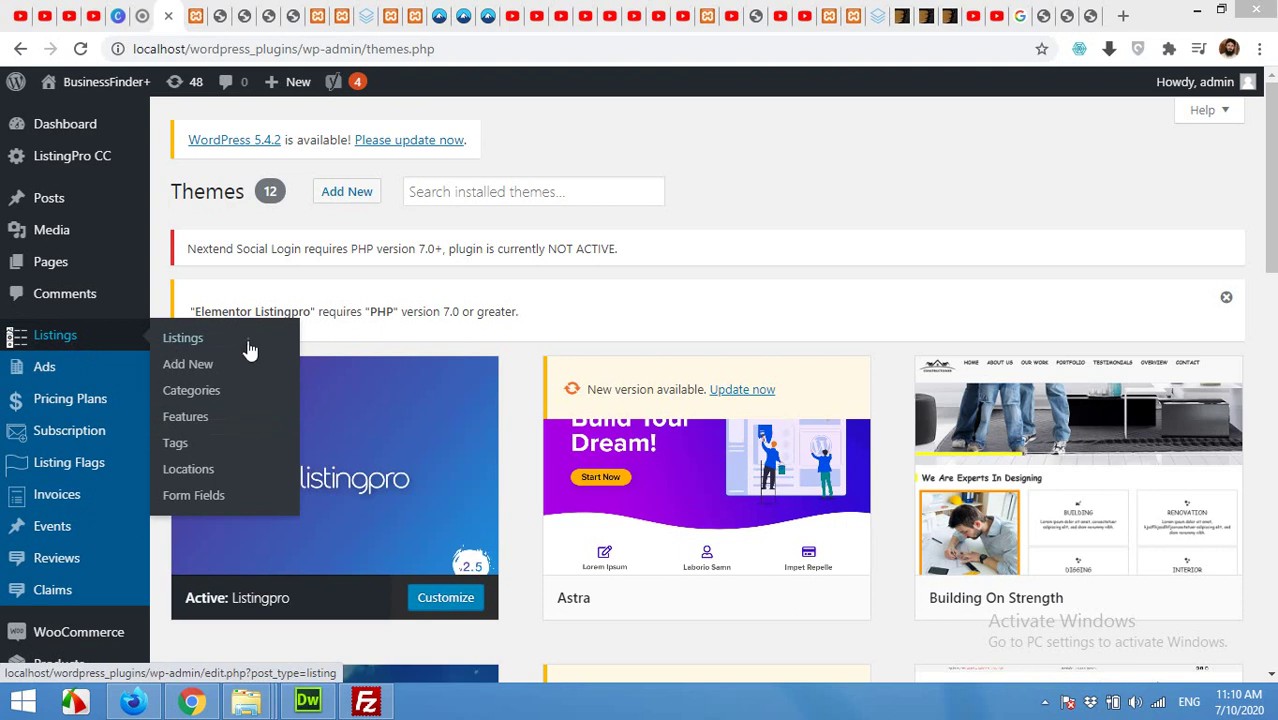
click(220, 16)
scroll(605, 325, down, 7)
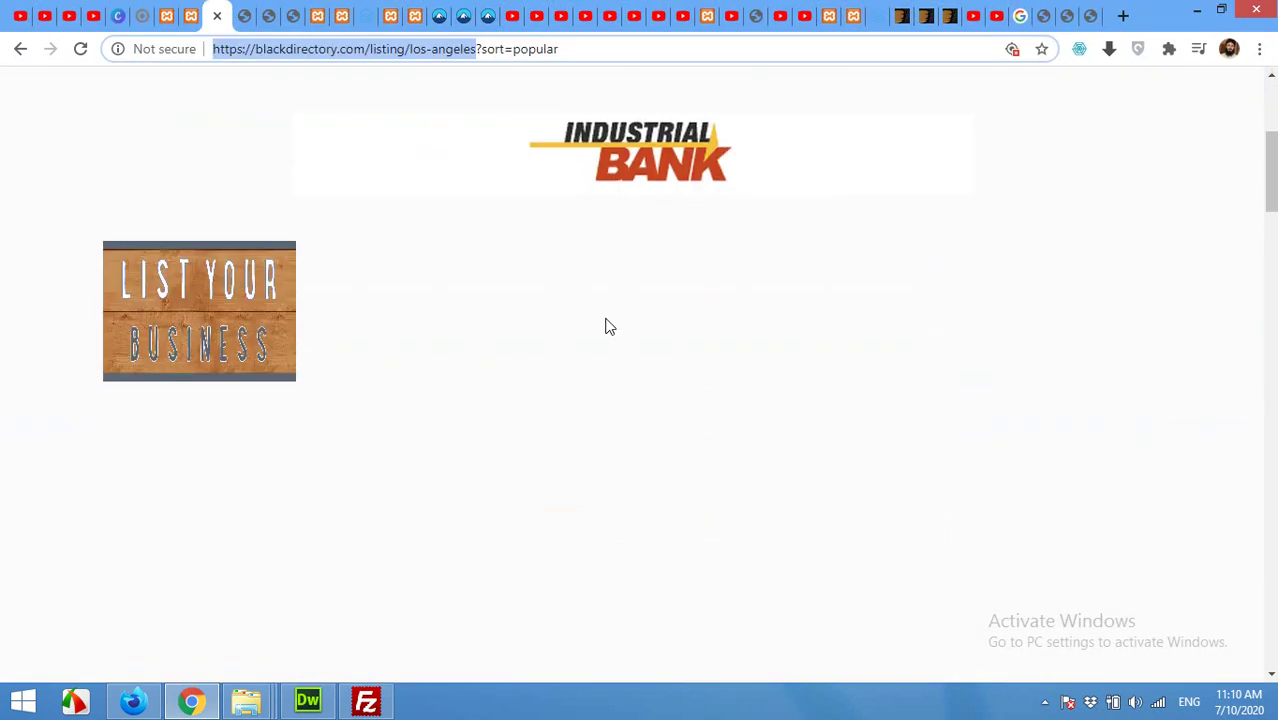
scroll(605, 325, up, 6)
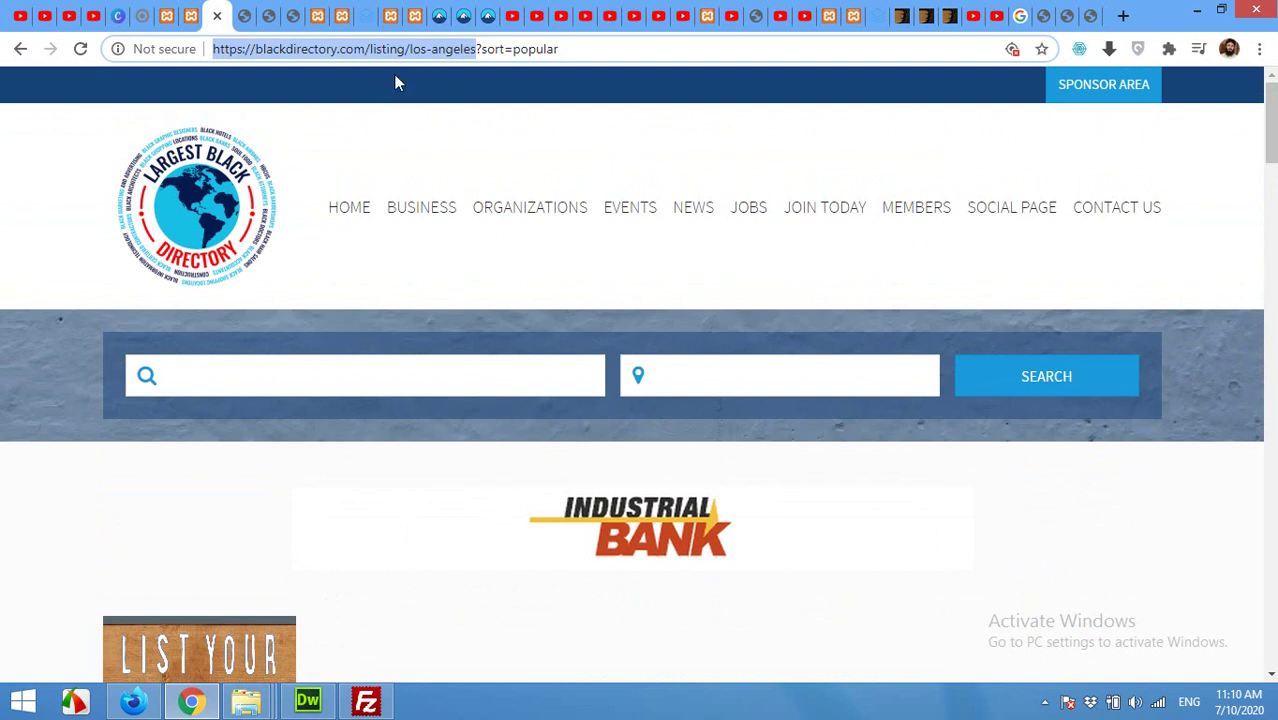
scroll(502, 382, down, 10)
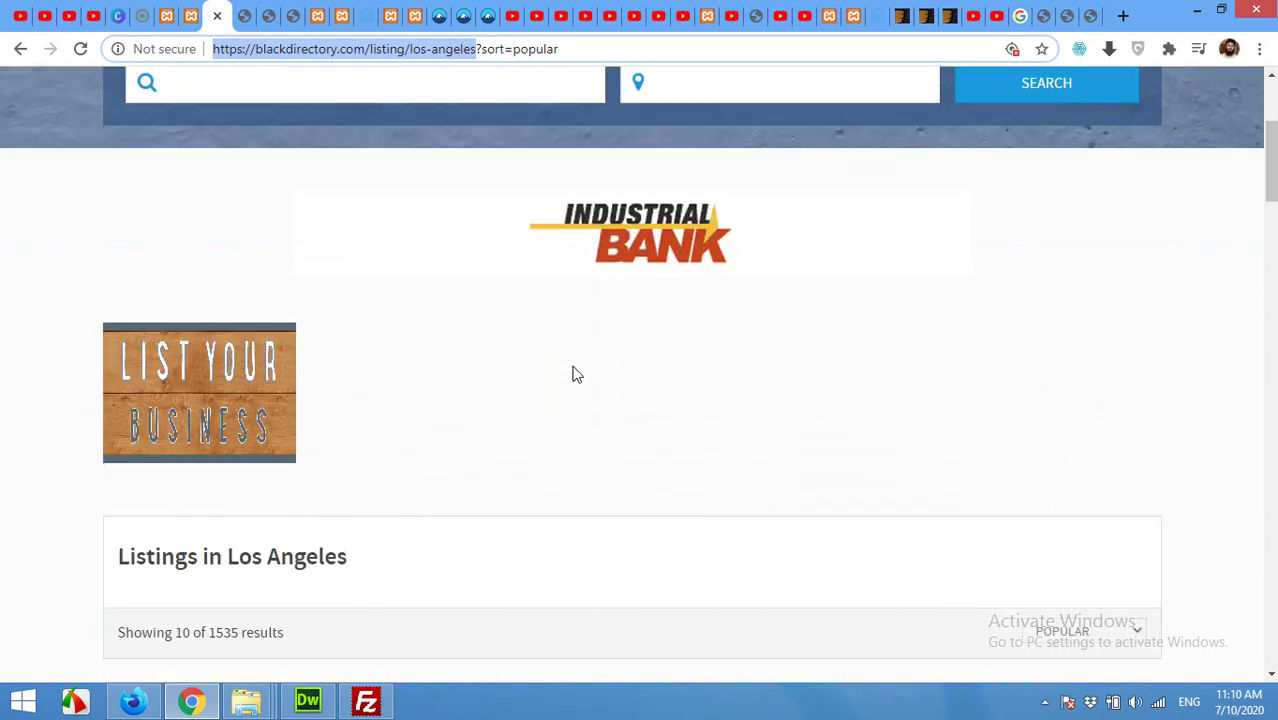
scroll(562, 308, up, 2)
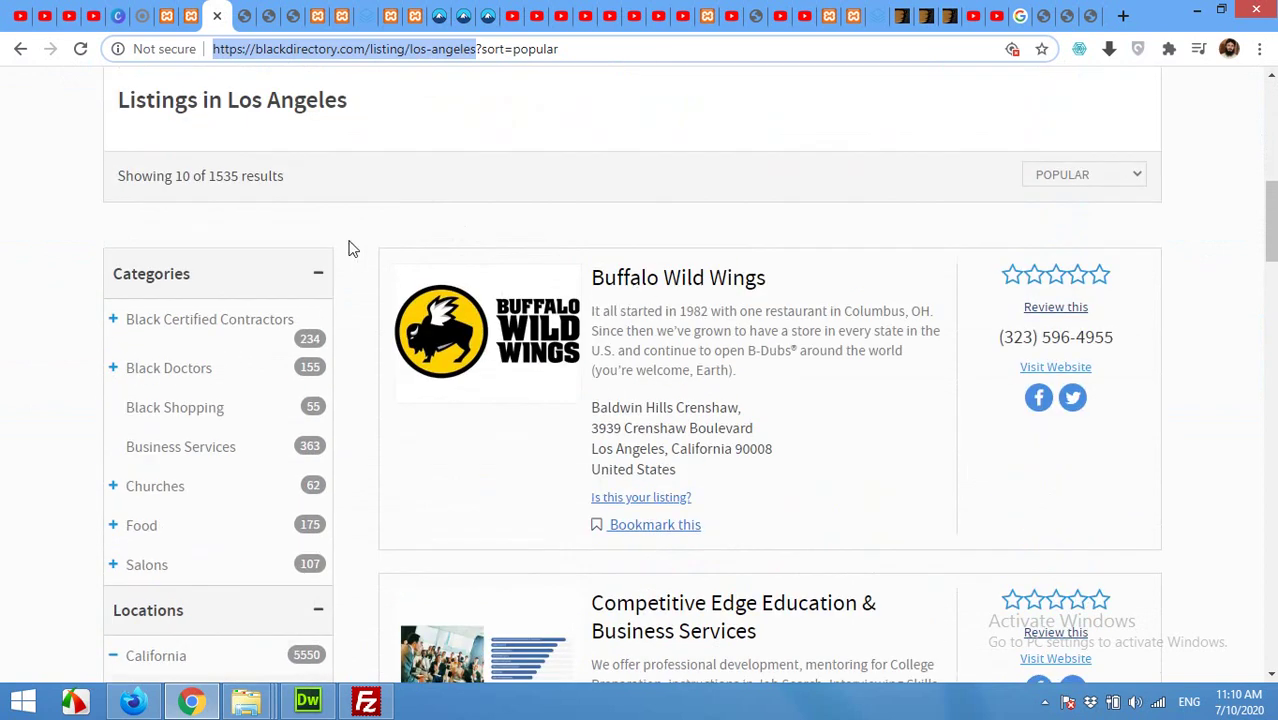
double_click(221, 176)
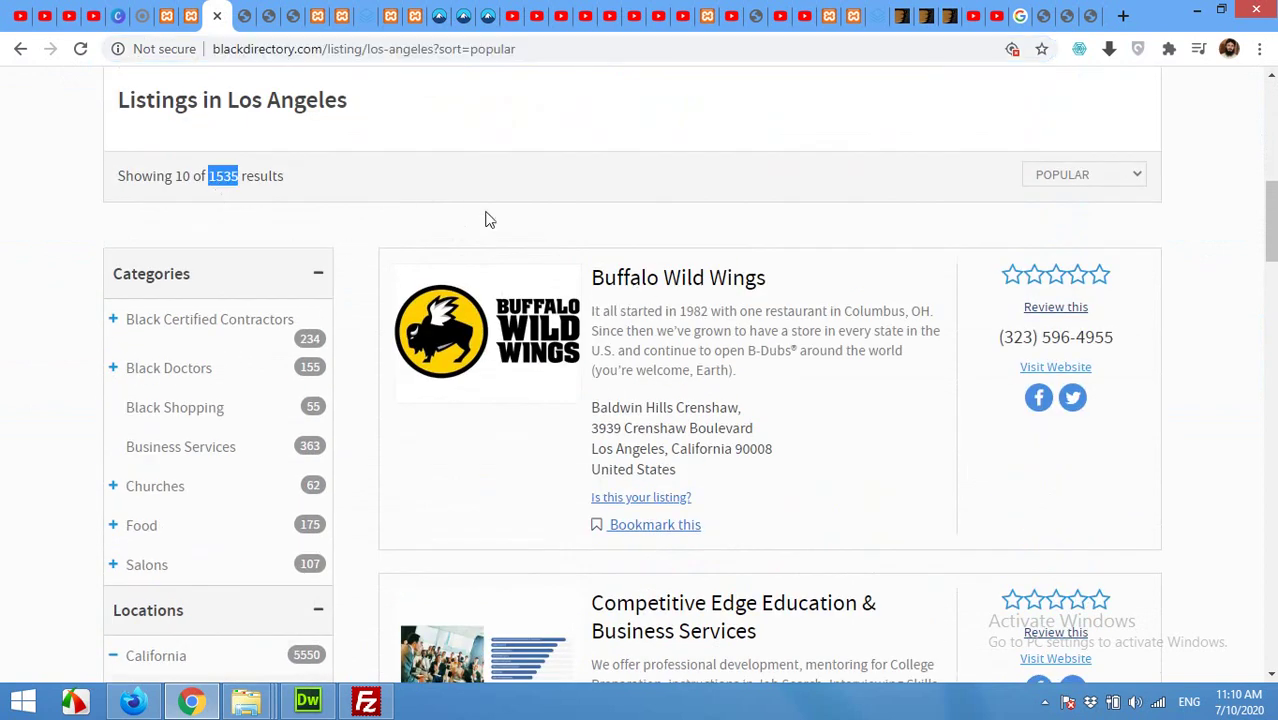
Look further down the Los Angeles listings, then return to the WordPress admin tab
scroll(614, 270, down, 12)
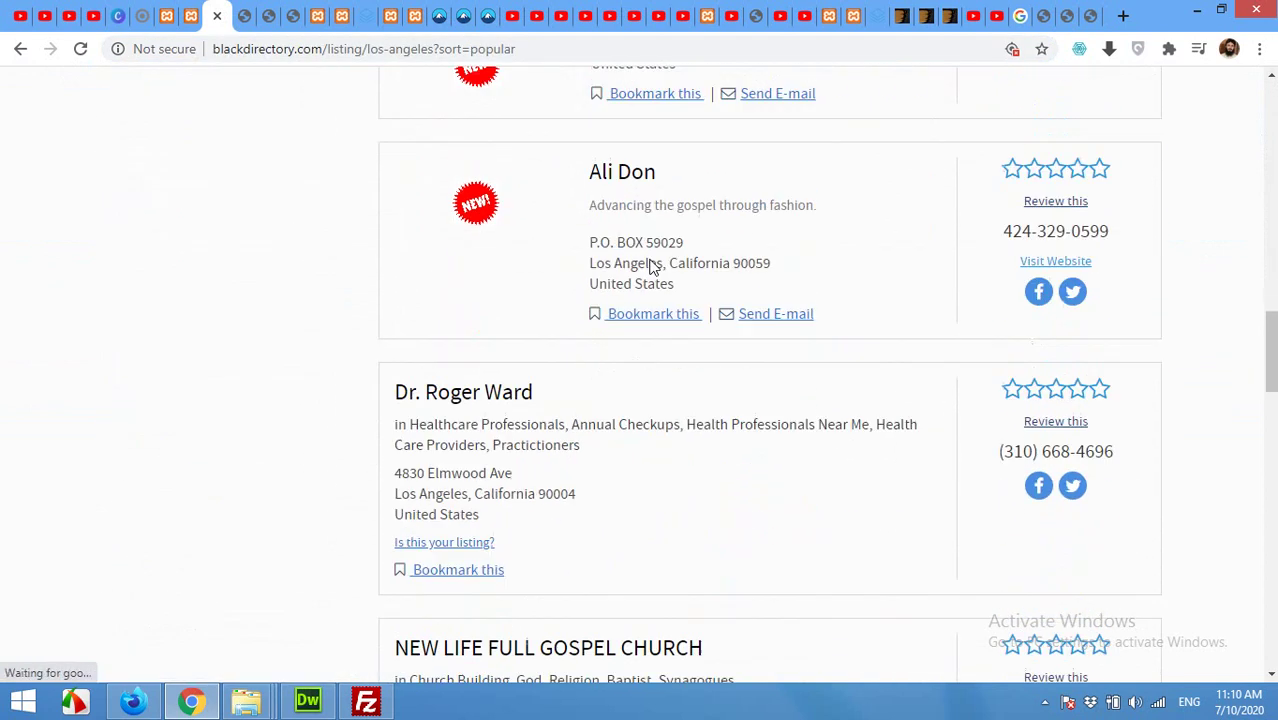
scroll(651, 338, down, 3)
scroll(651, 338, up, 8)
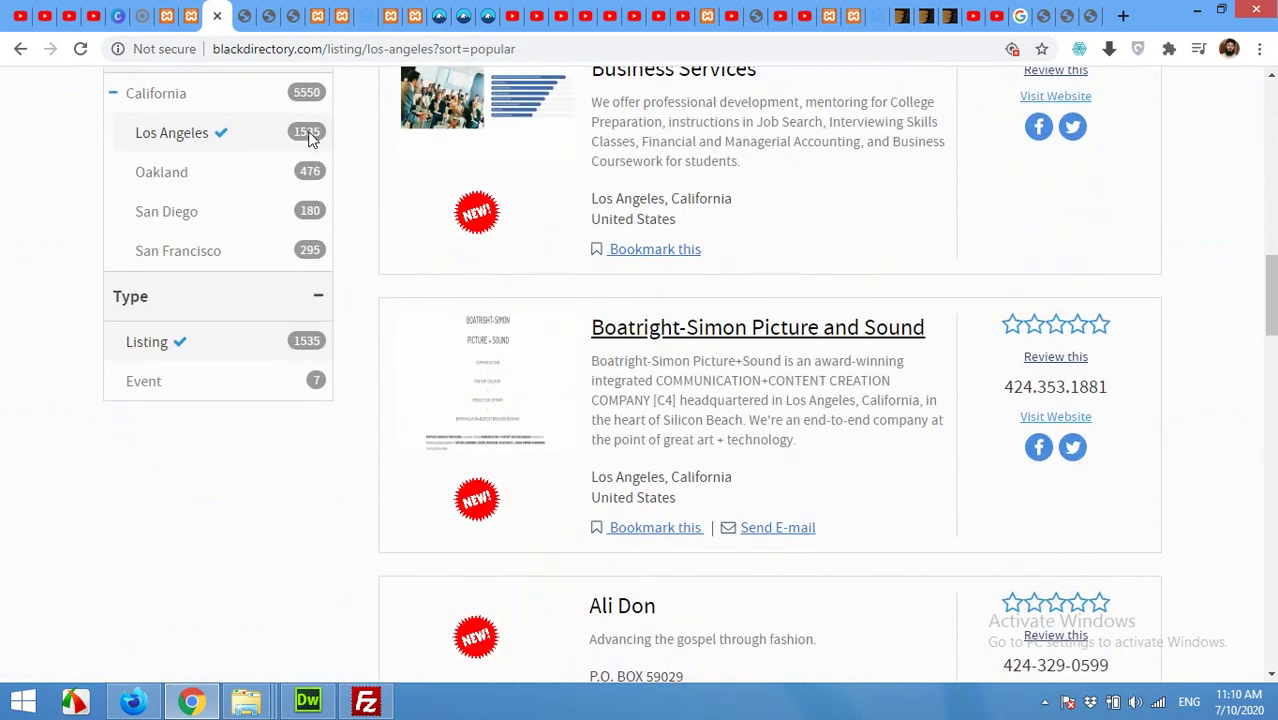
click(191, 15)
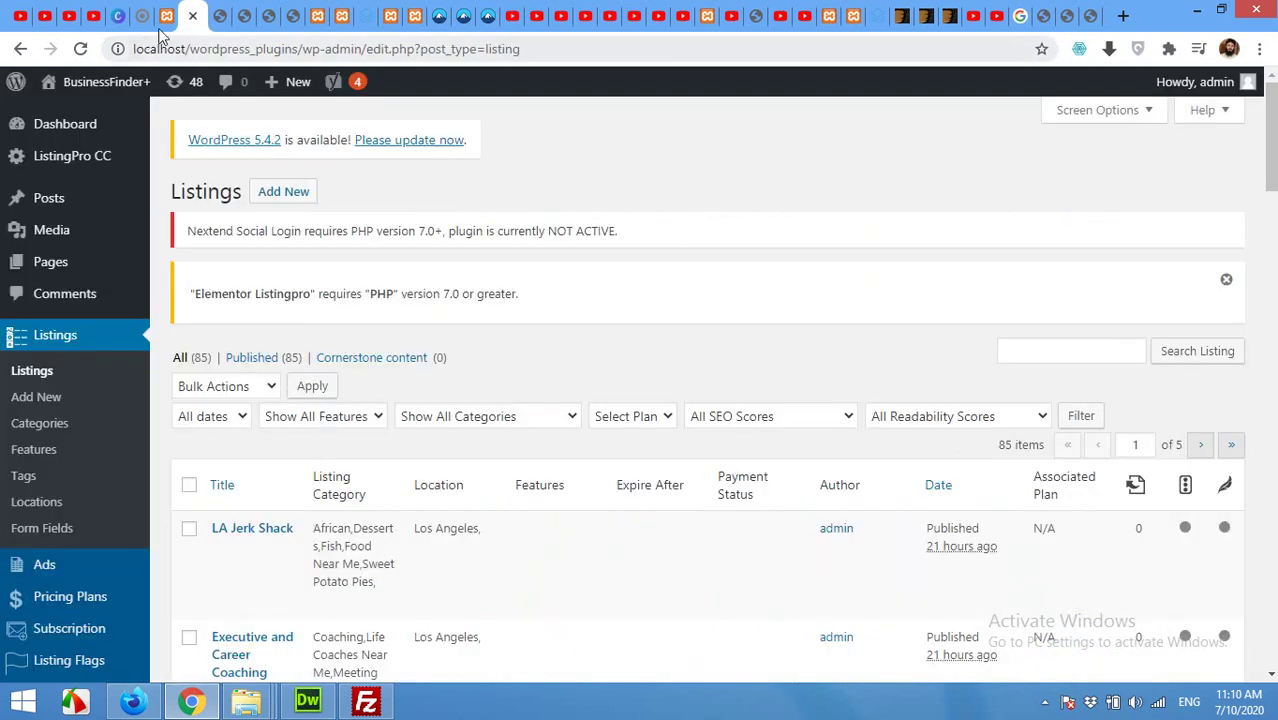
Review the 85 published listings on the WordPress Listings page
click(166, 15)
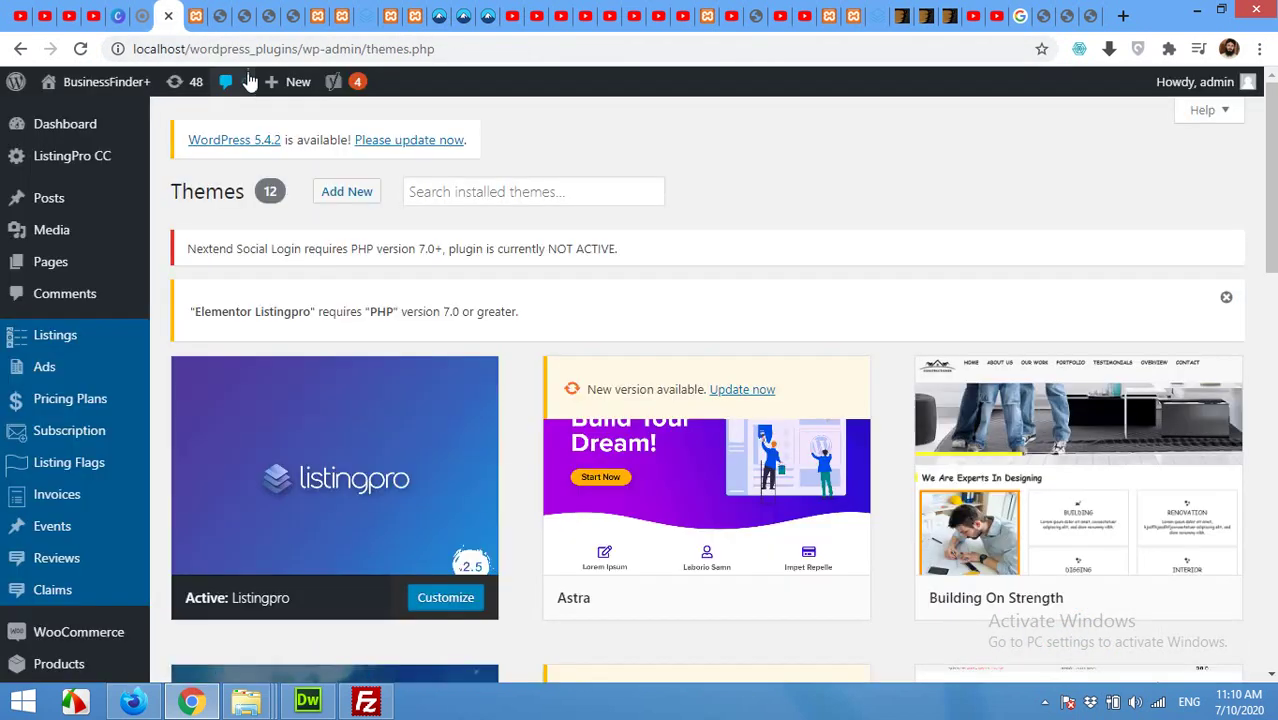
click(186, 15)
scroll(440, 340, down, 3)
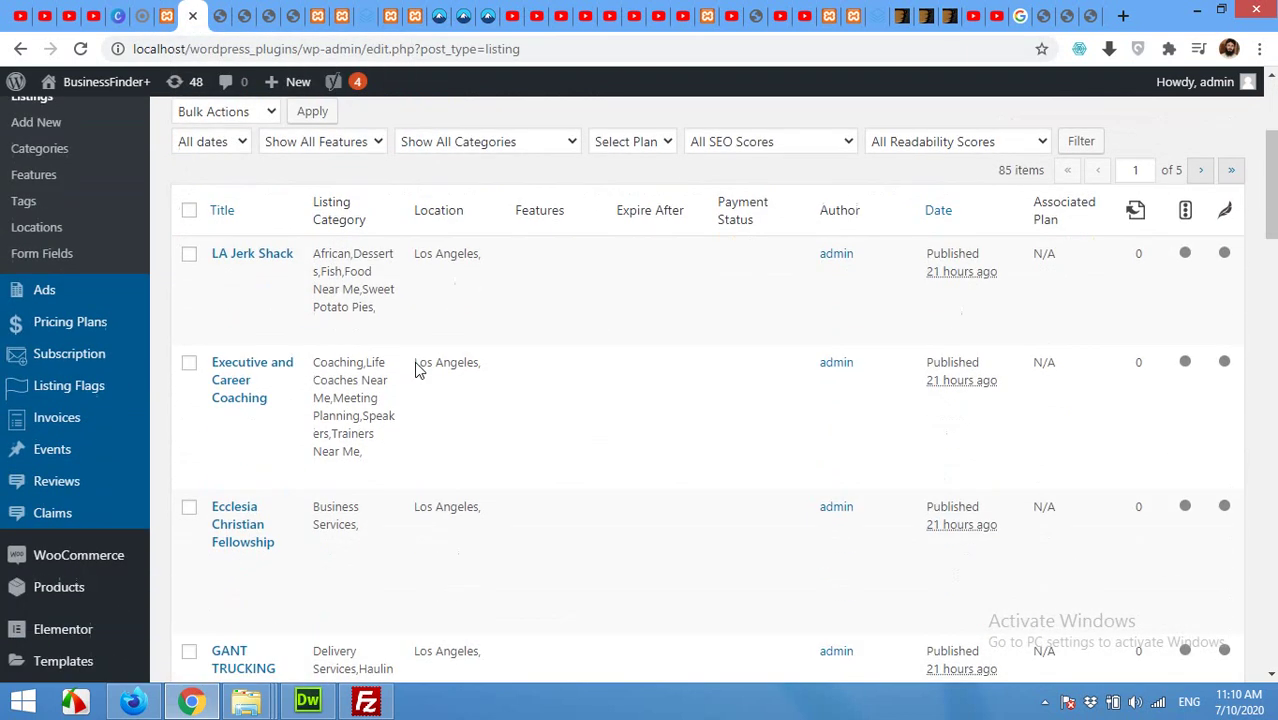
scroll(290, 320, down, 3)
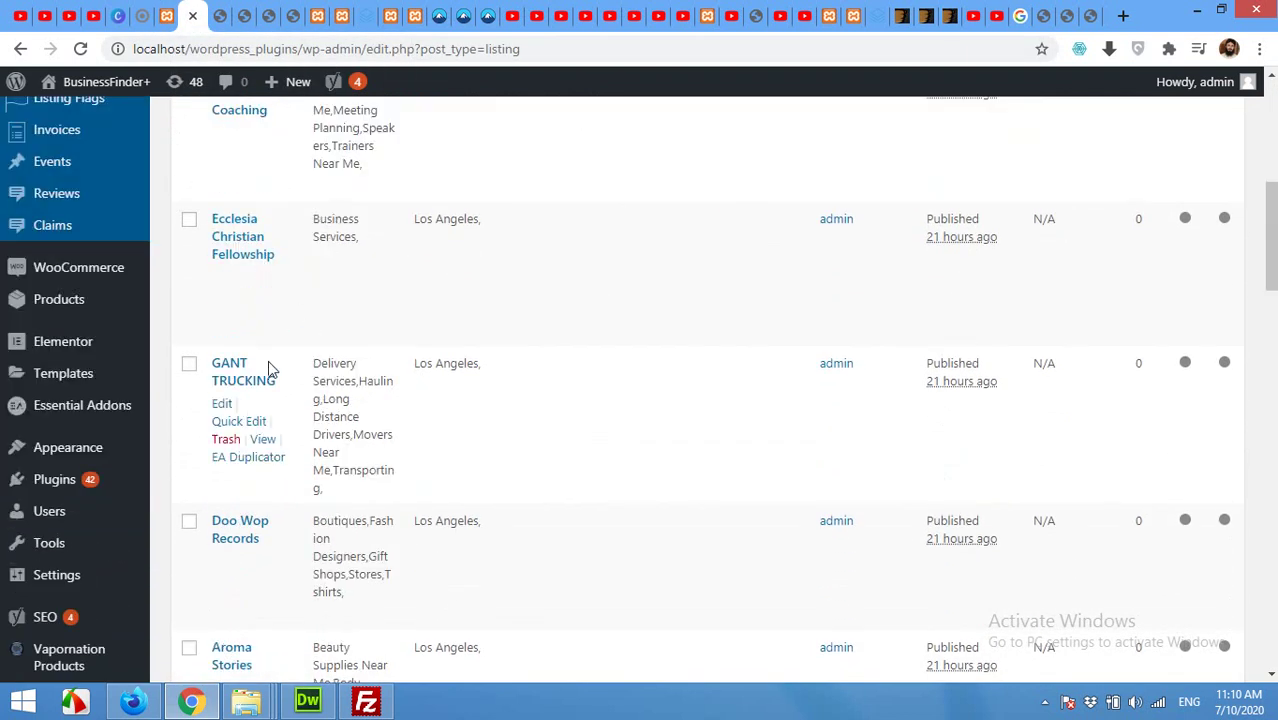
scroll(305, 505, up, 6)
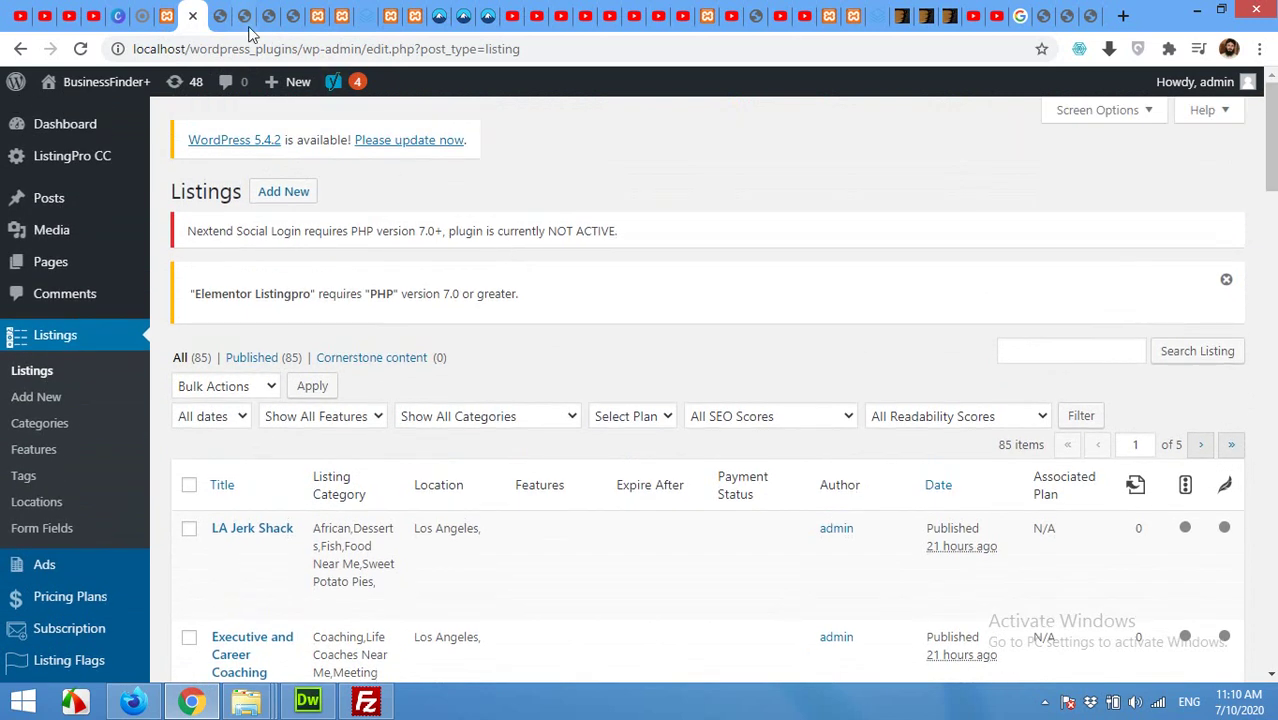
Return to the Themes page with its 12 themes and Listingpro active
click(170, 10)
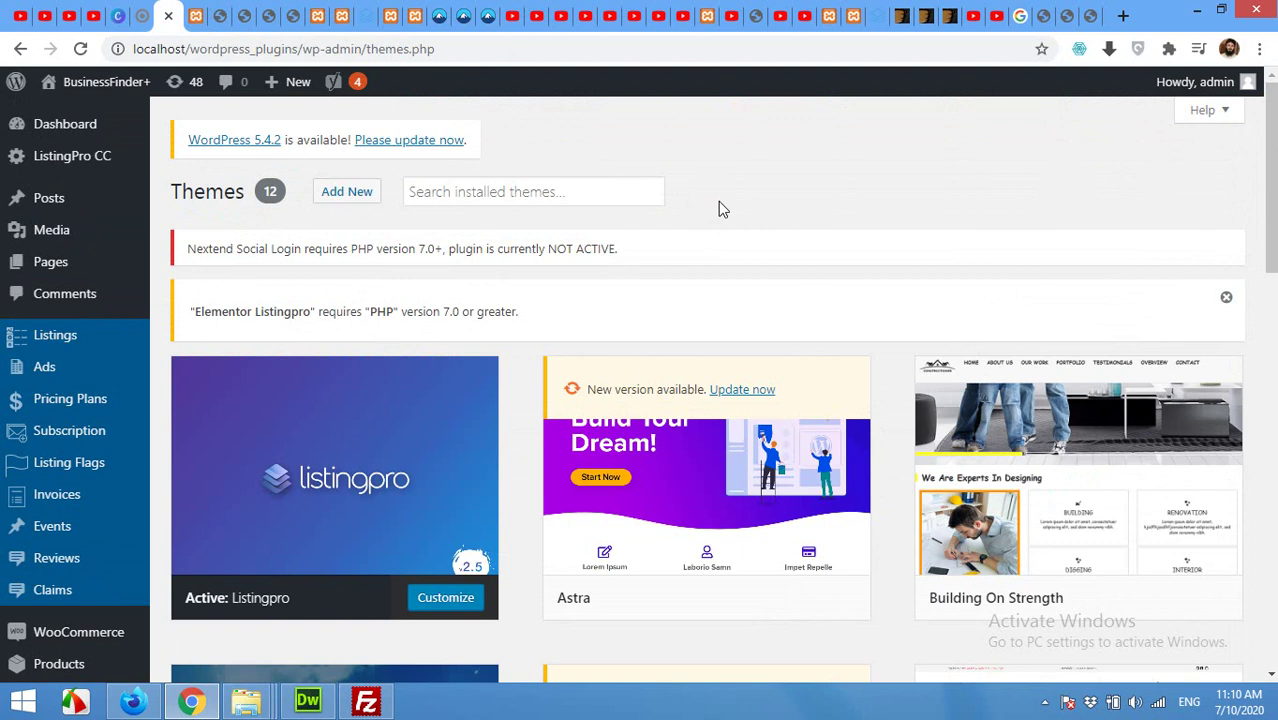
scroll(728, 245, down, 1)
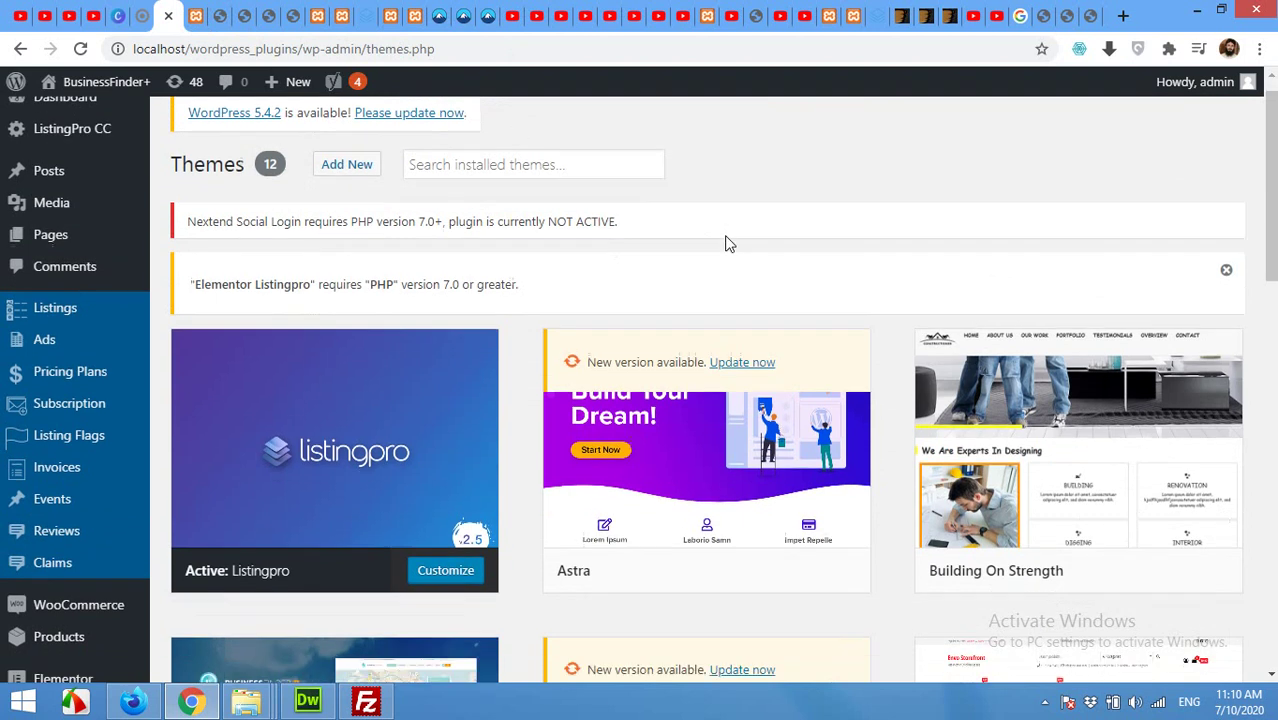
scroll(728, 245, down, 3)
scroll(507, 355, up, 4)
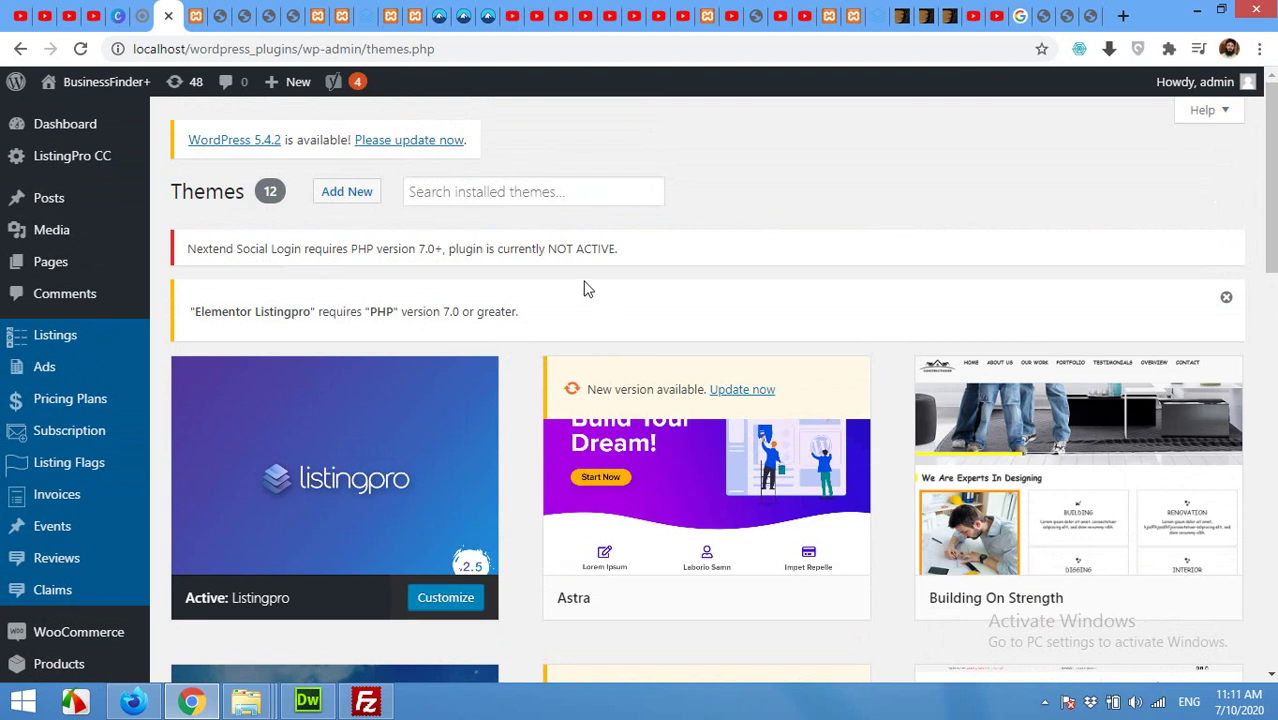
Load zamawebsite.com/ in Firefox and go to its shop page
click(133, 701)
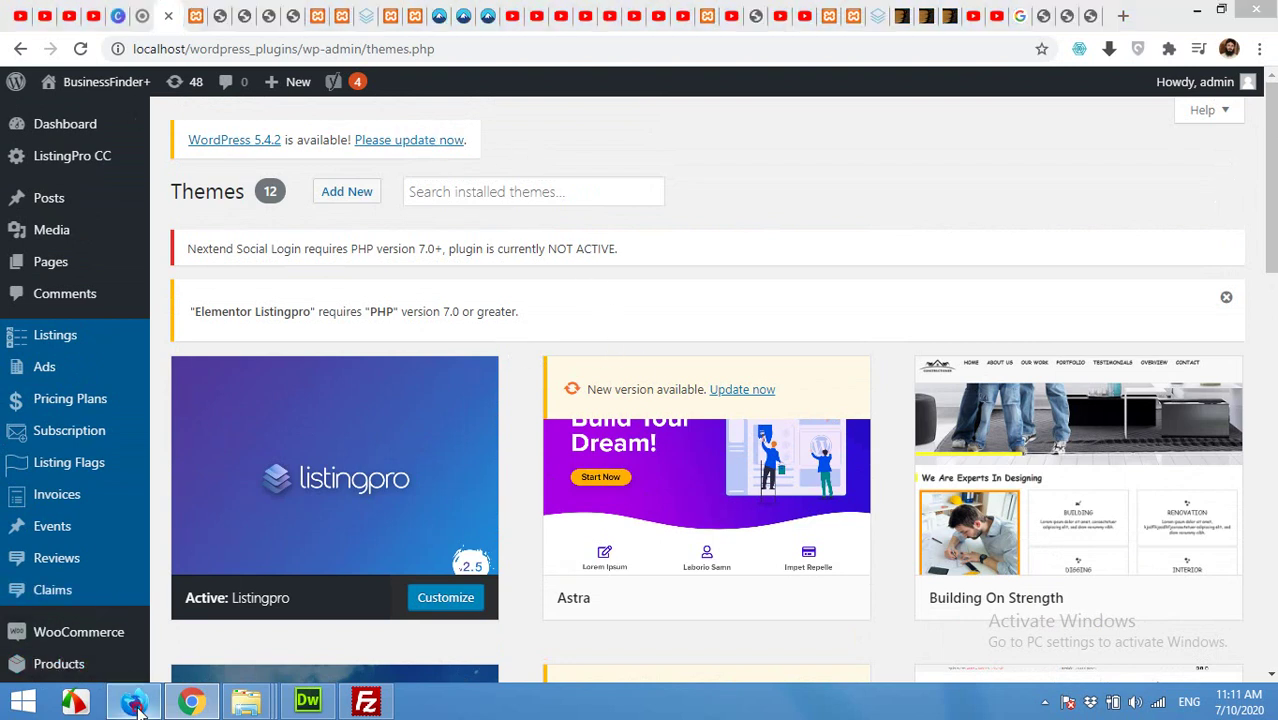
click(440, 51)
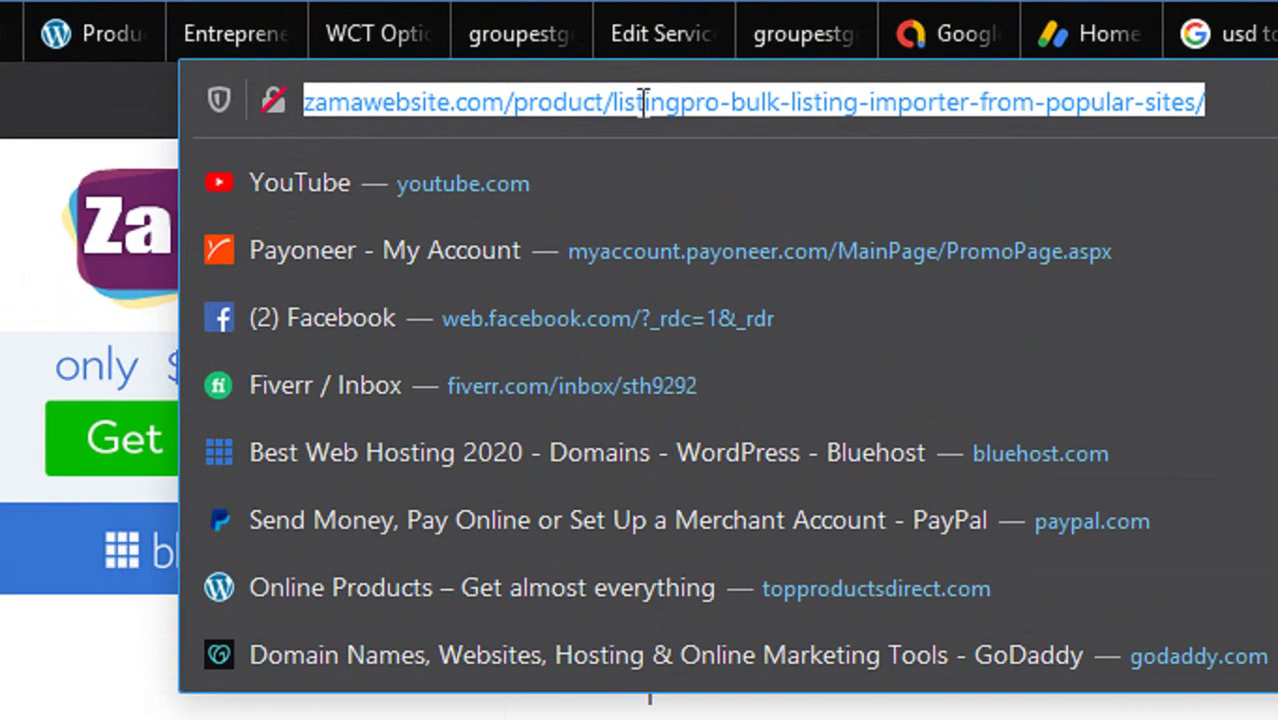
text(zamaw)
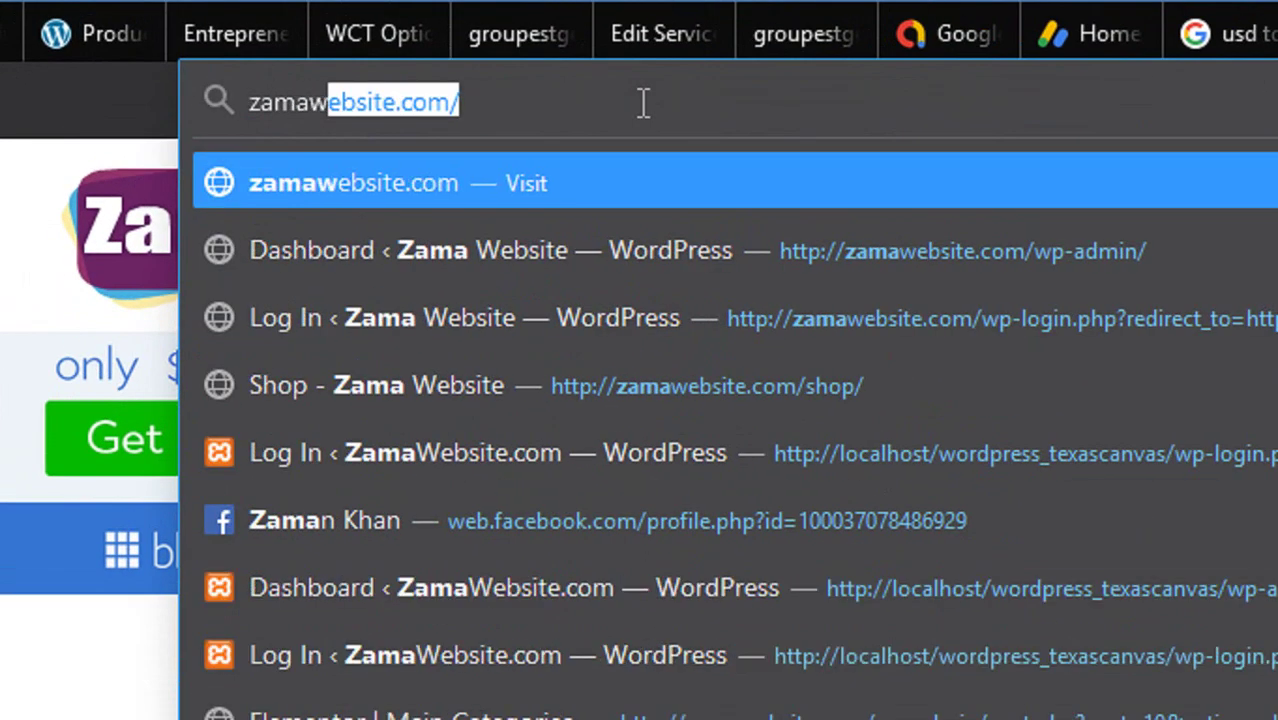
text(ebsite.c)
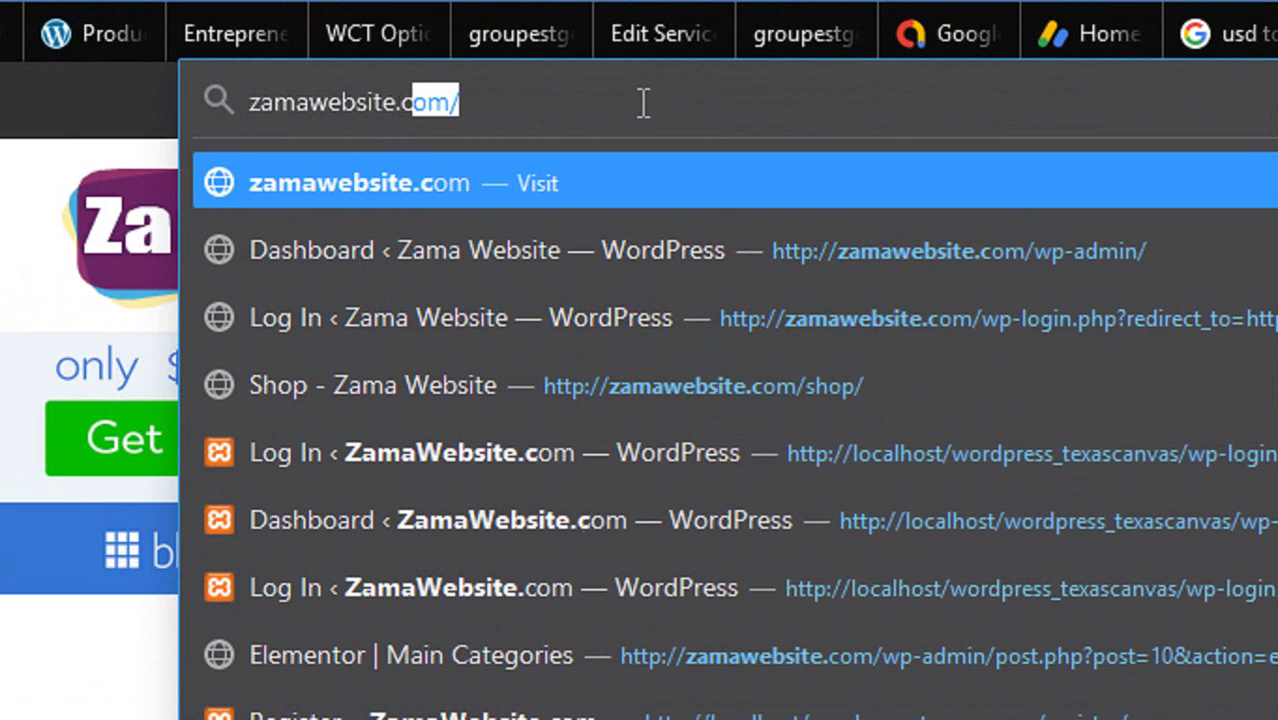
text(om/)
key(Return)
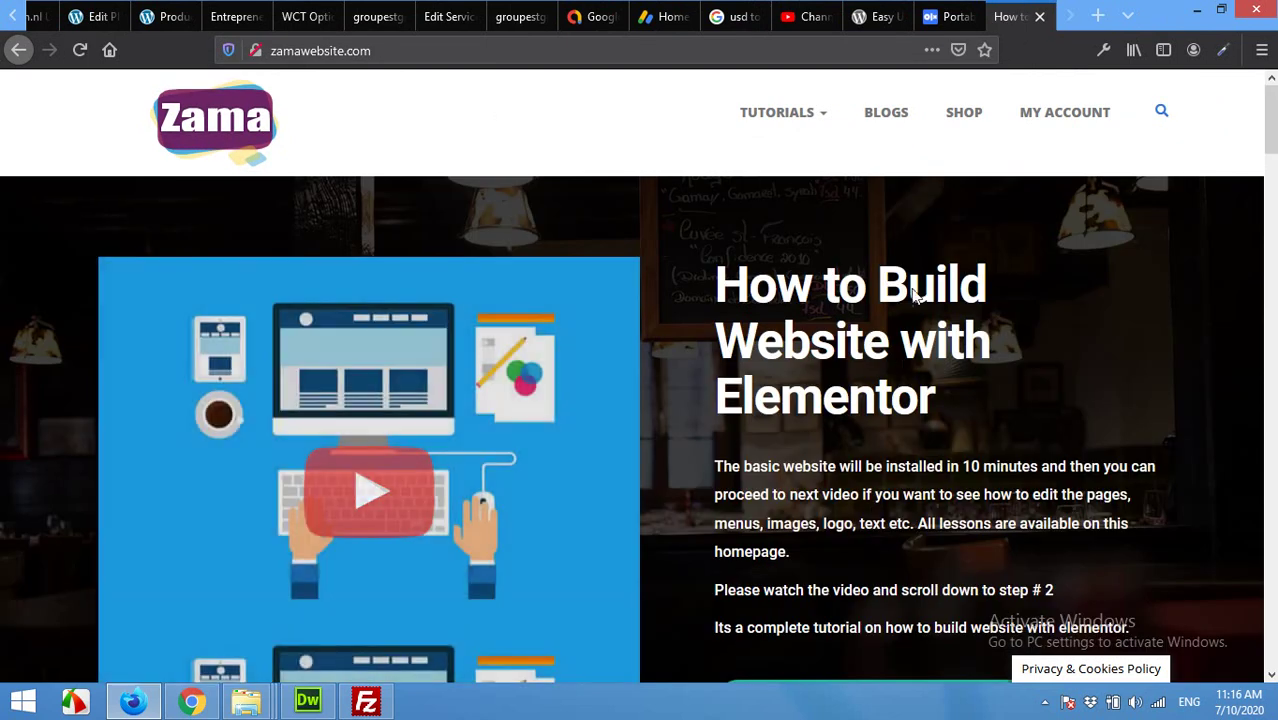
click(971, 134)
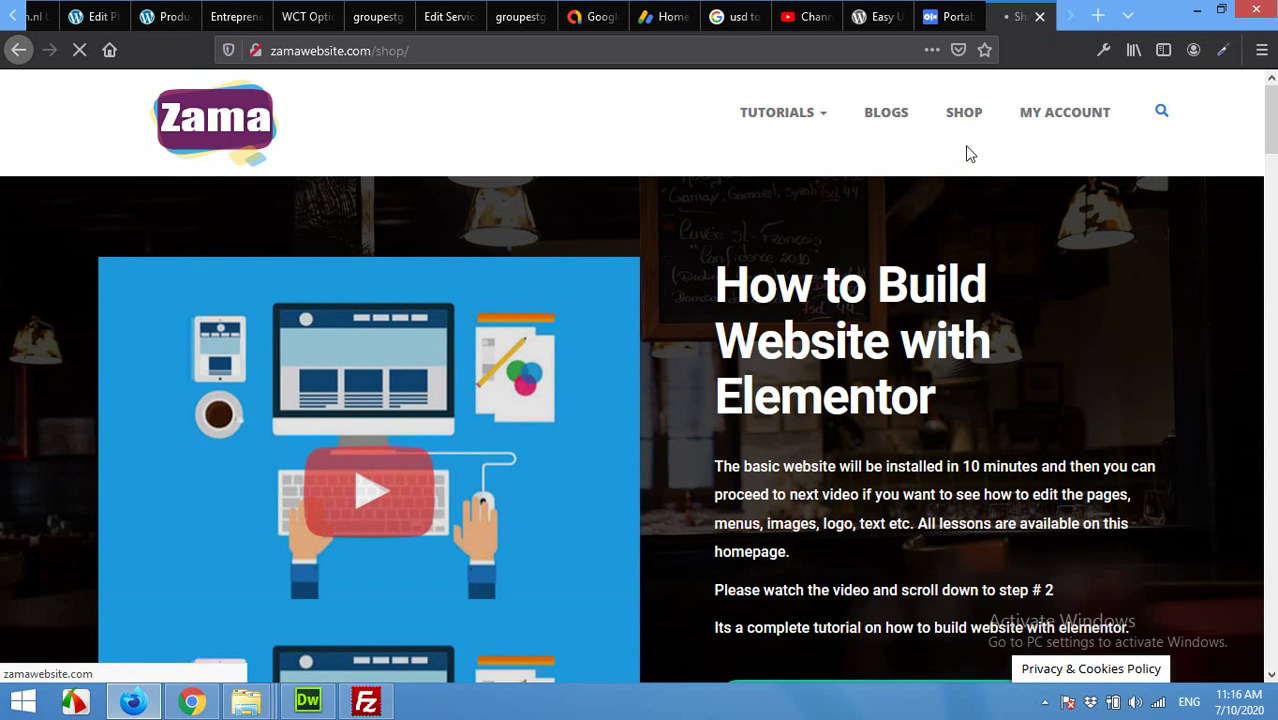
Open the ListingPro Bulk listing Importer product ($35.00, was $50.00) and read its description
scroll(759, 396, down, 7)
scroll(660, 380, down, 1)
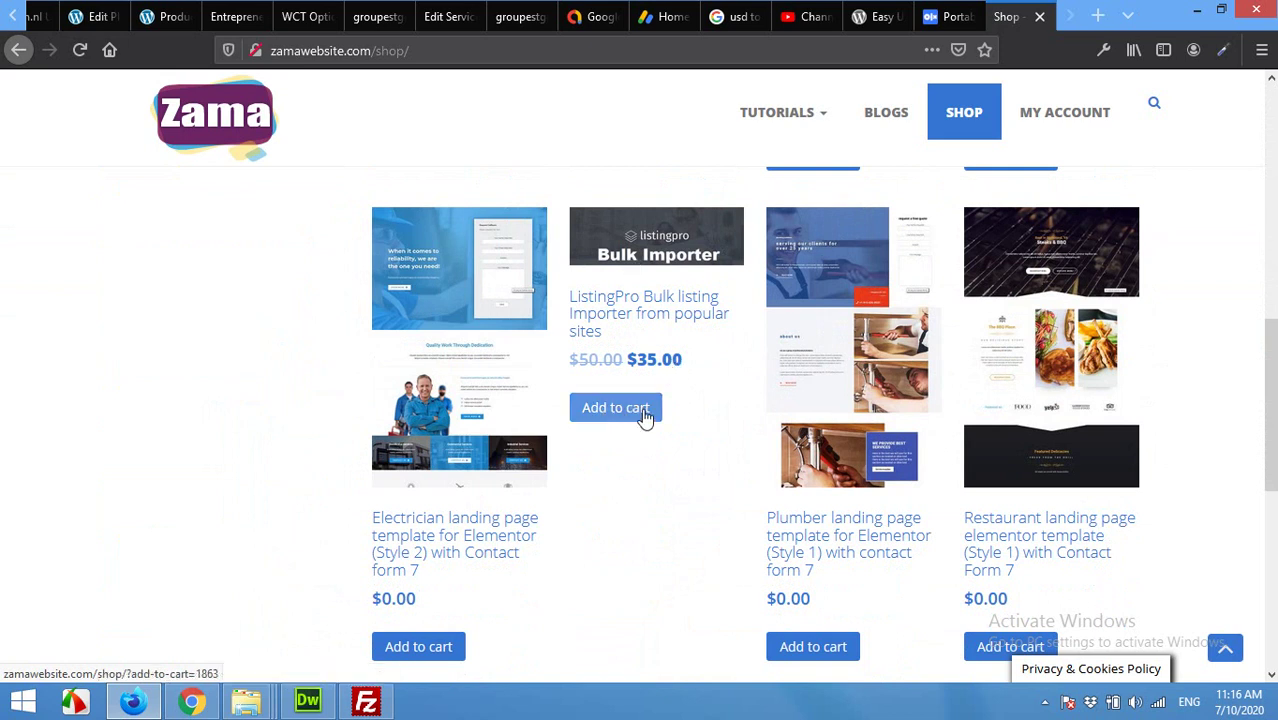
click(657, 260)
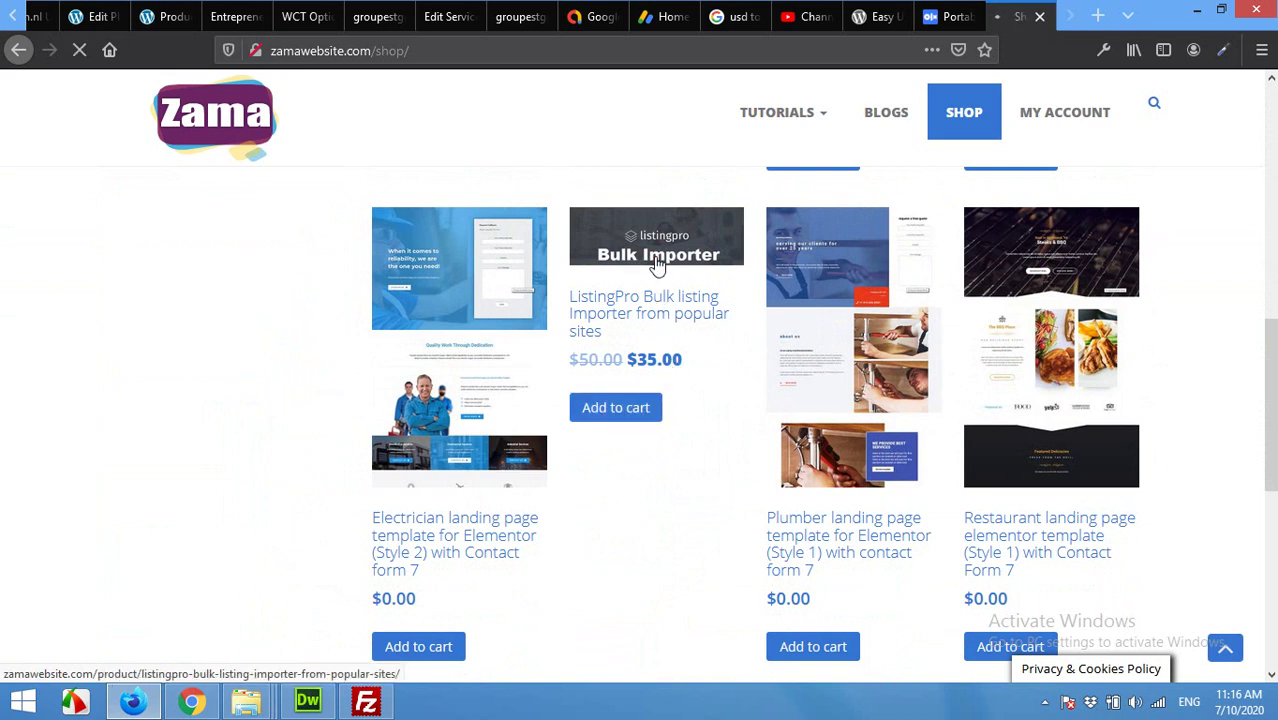
scroll(745, 330, down, 5)
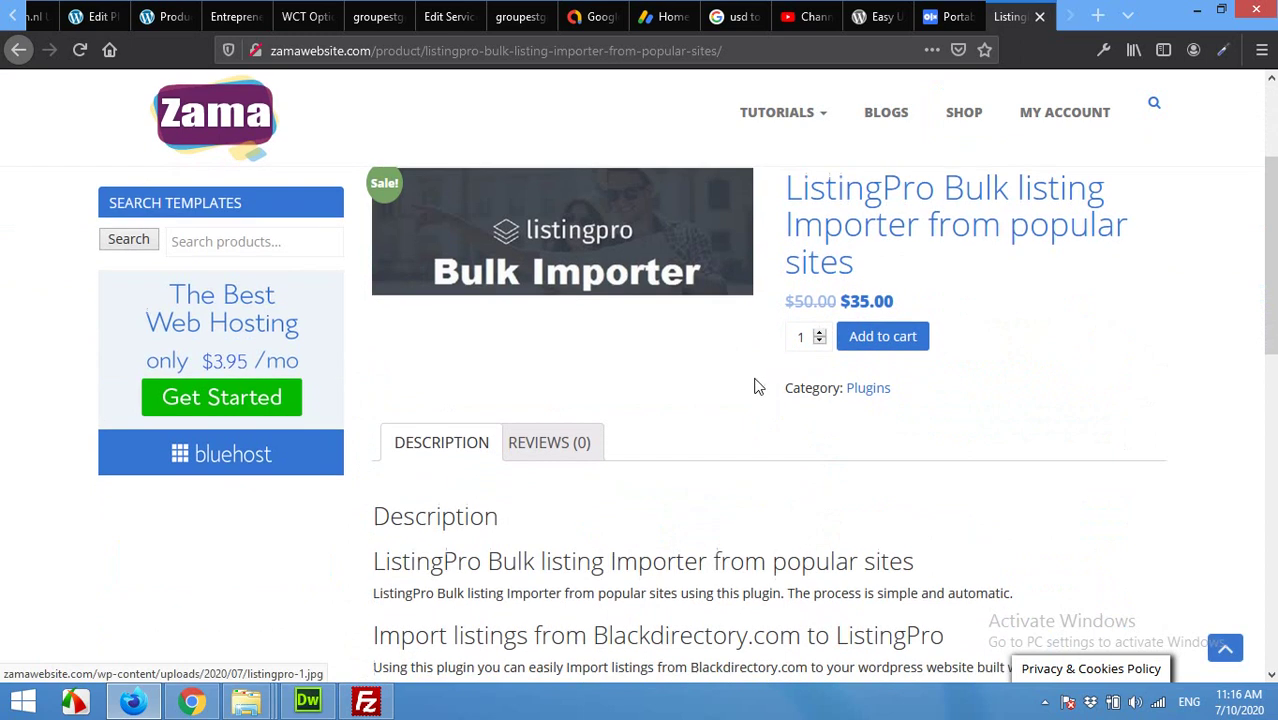
scroll(574, 508, down, 3)
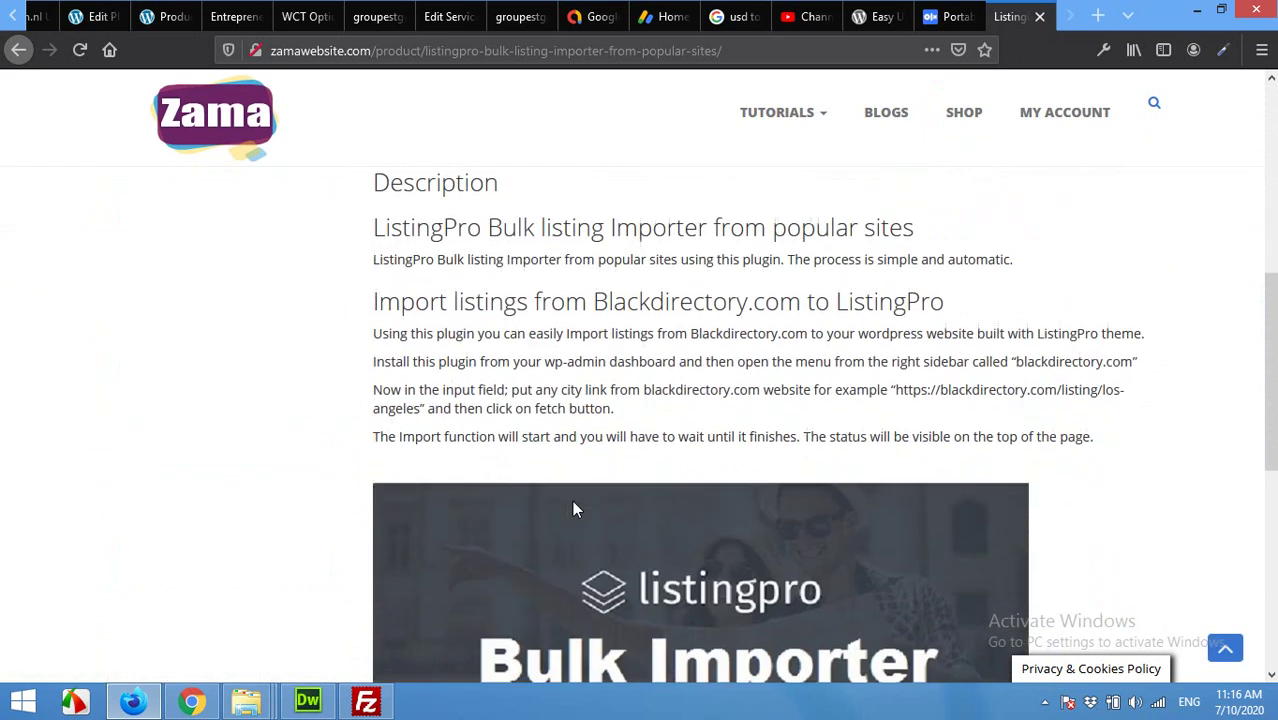
scroll(660, 430, up, 3)
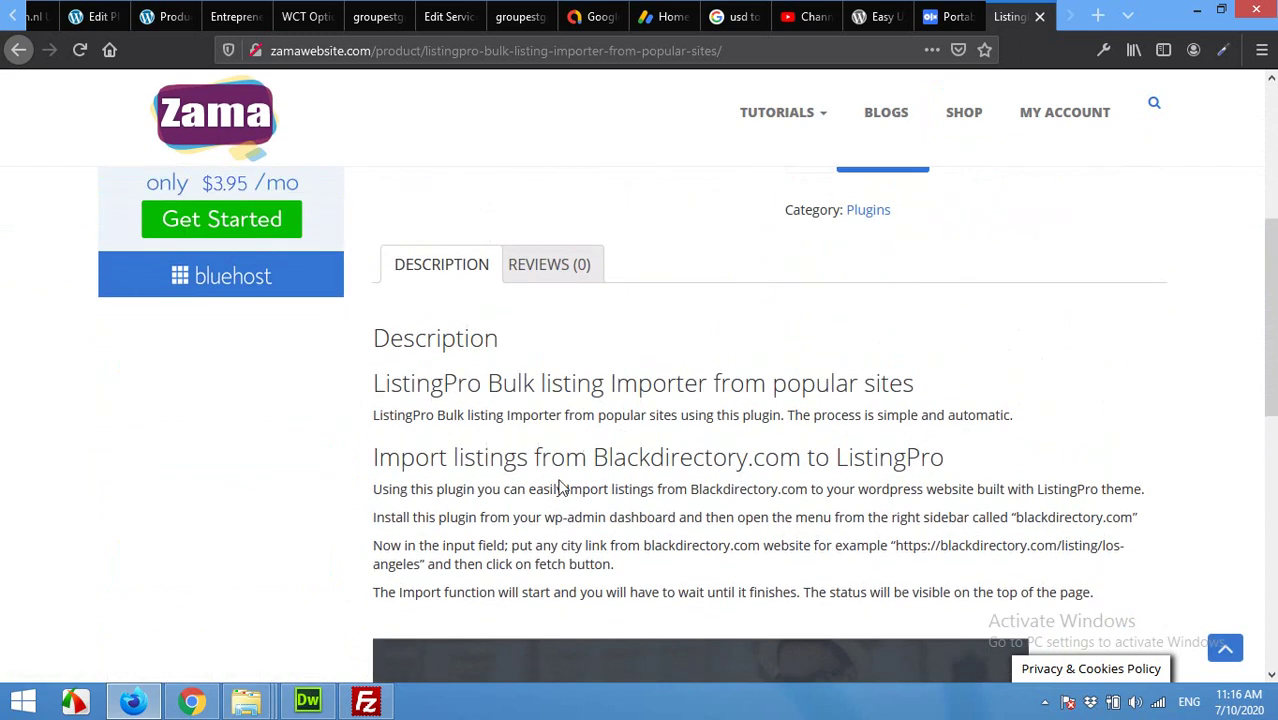
scroll(633, 503, up, 6)
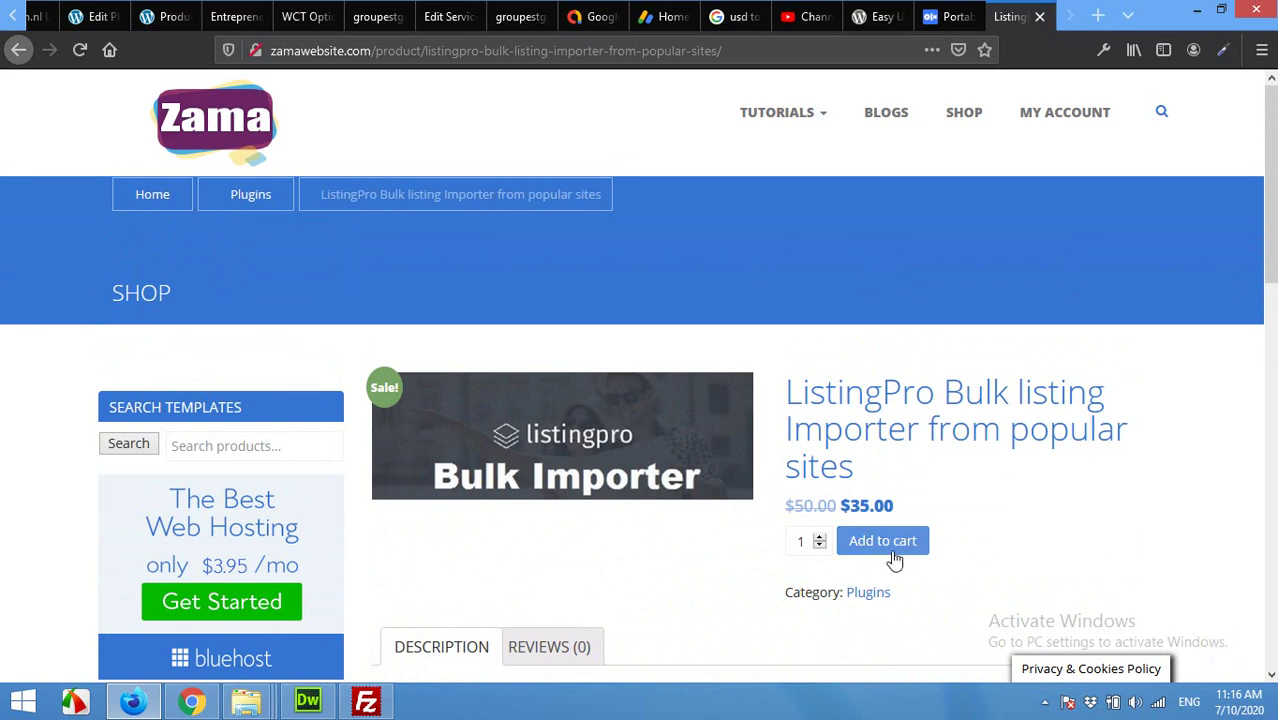
Add the importer plugin to the cart and update its quantity to 1
click(887, 545)
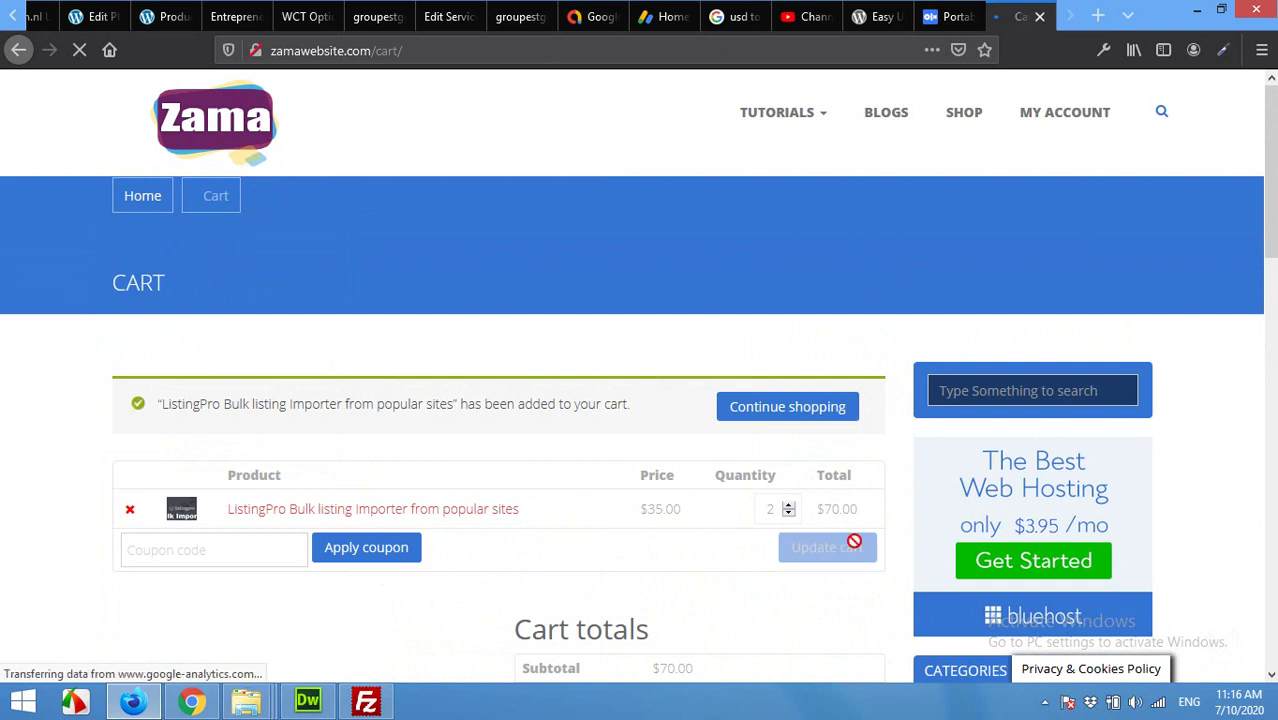
scroll(253, 621, down, 2)
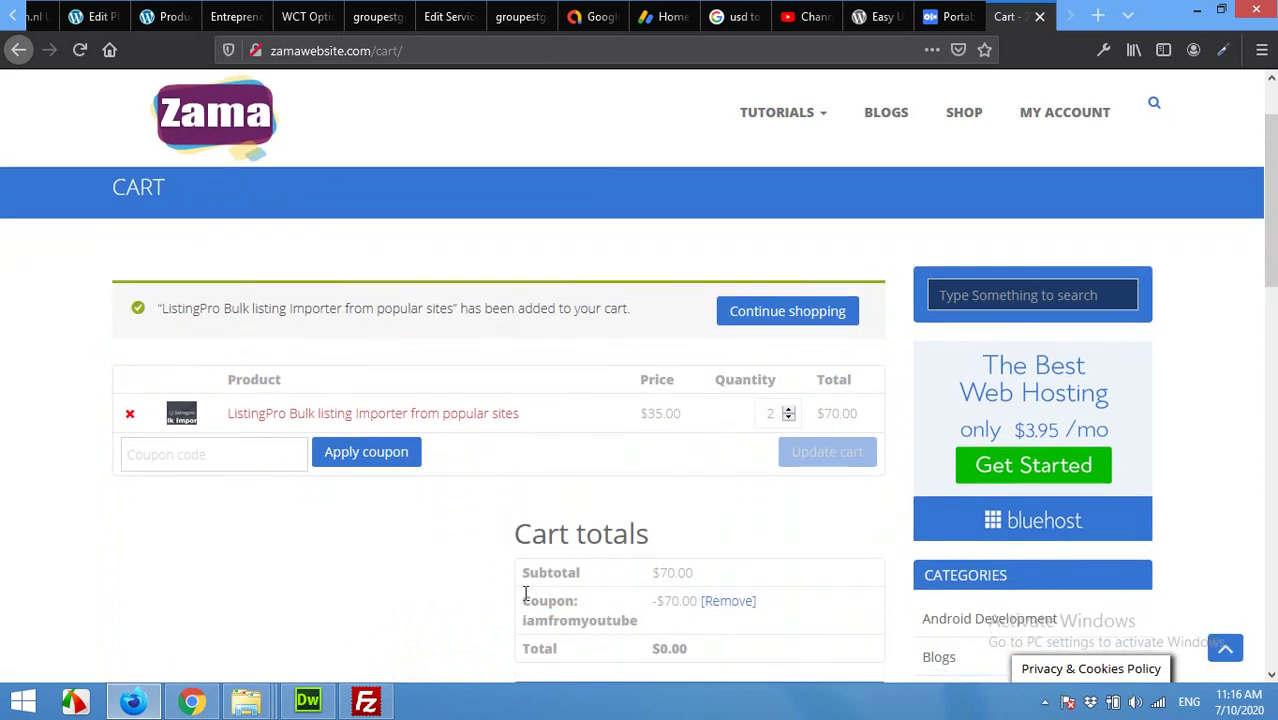
scroll(525, 593, down, 2)
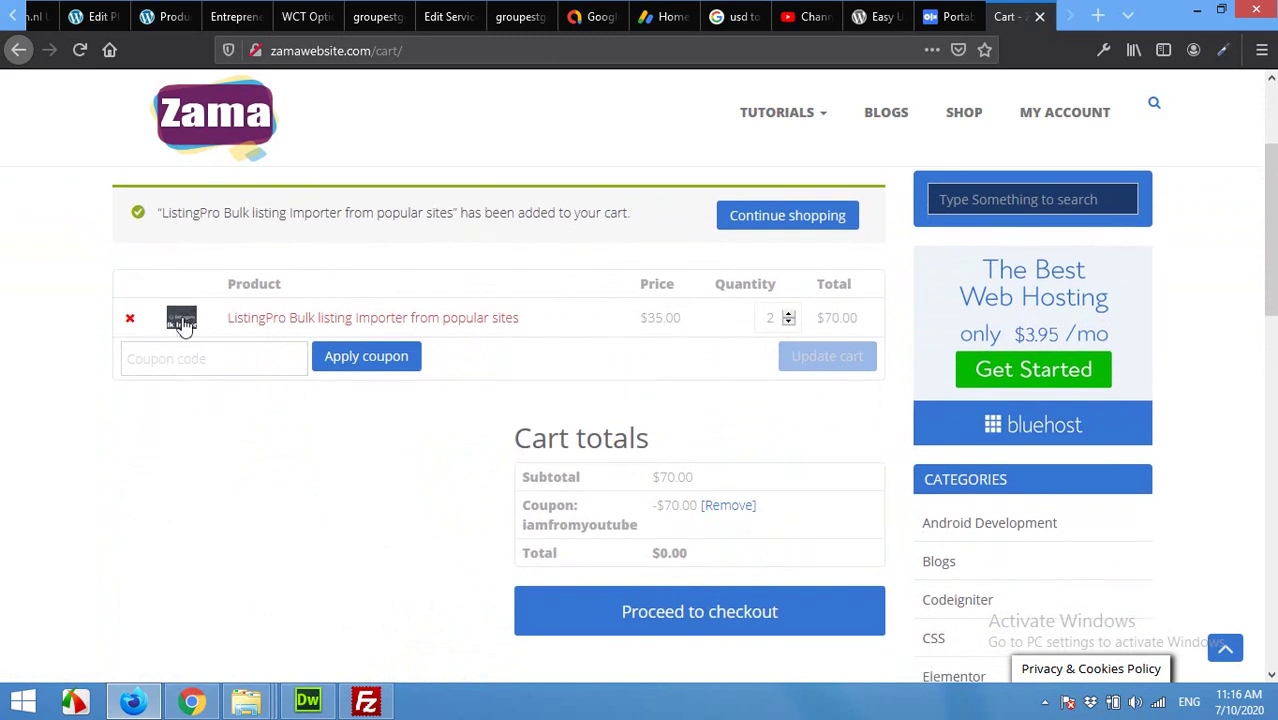
click(788, 323)
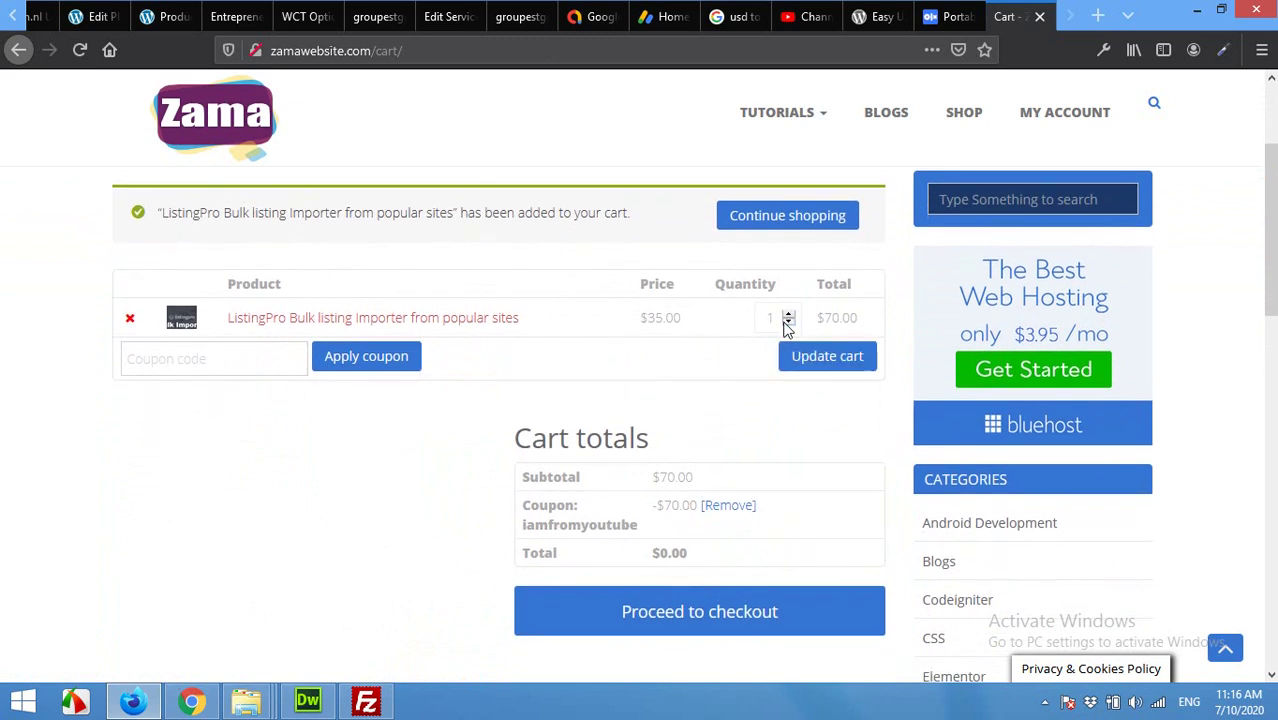
click(797, 360)
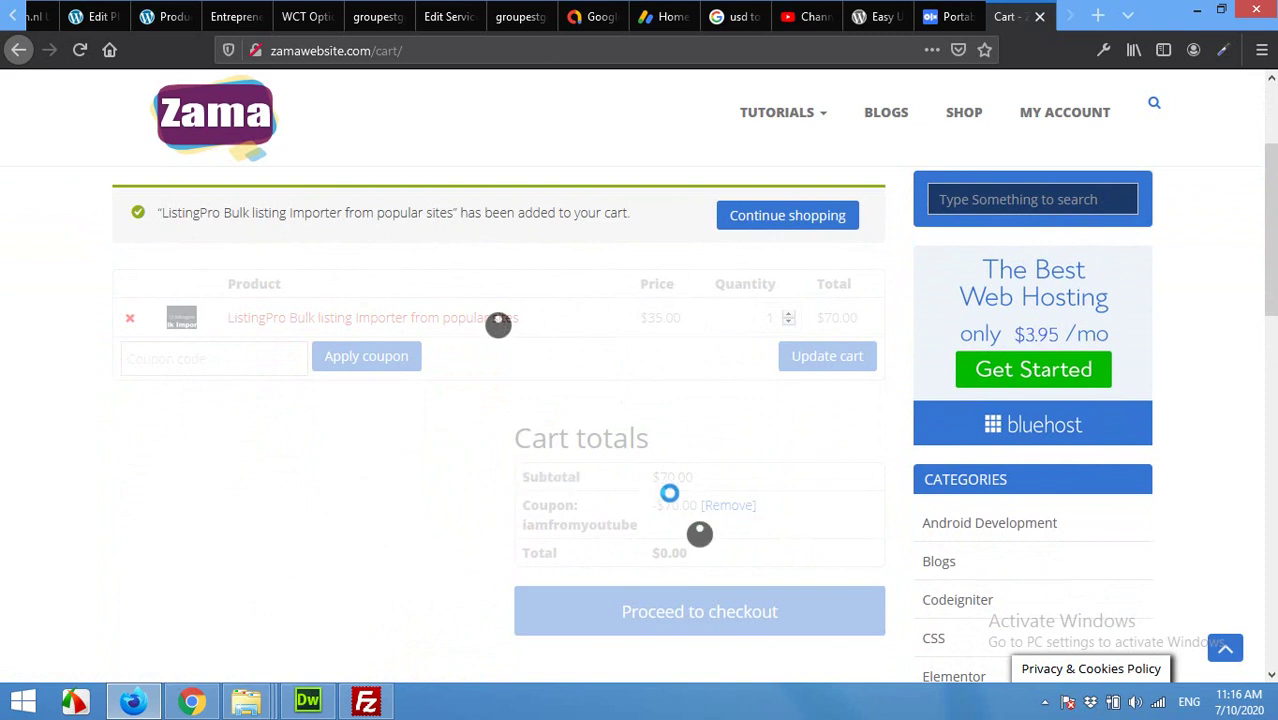
Apply coupon 'iamfromyoutube' to cut the total to $0.00, then proceed to checkout
scroll(385, 528, up, 2)
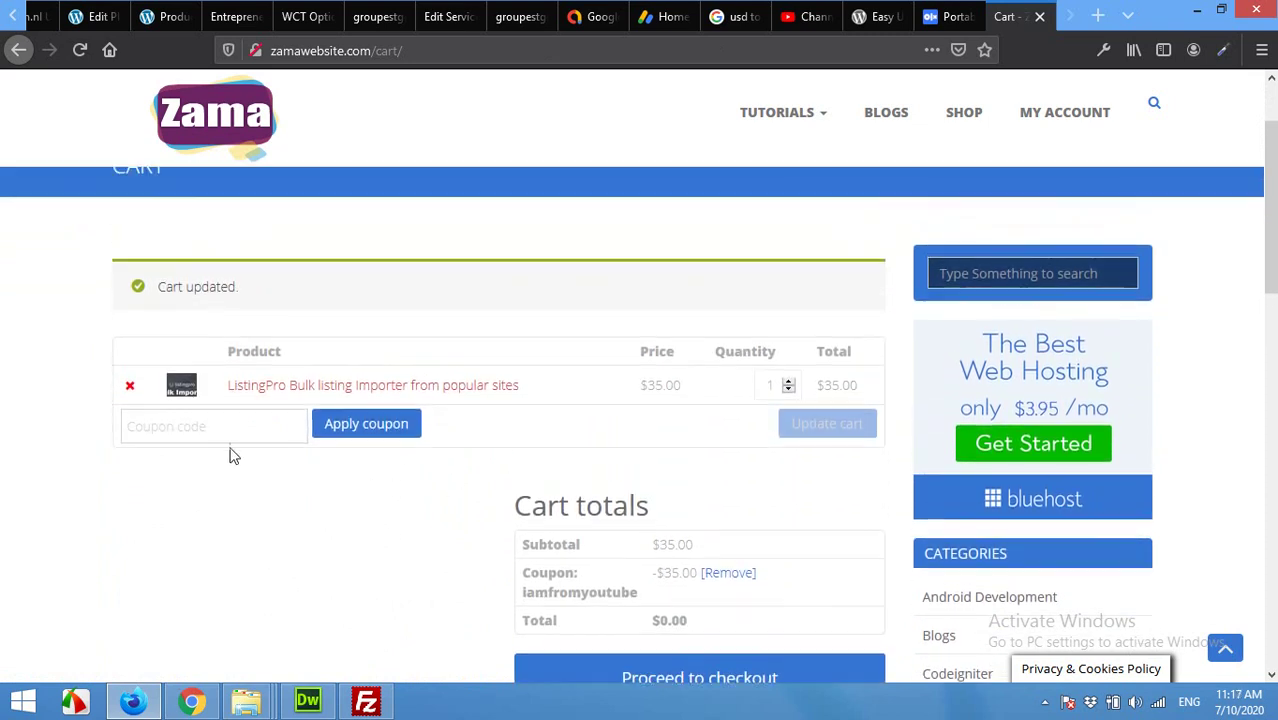
click(227, 426)
click(227, 426)
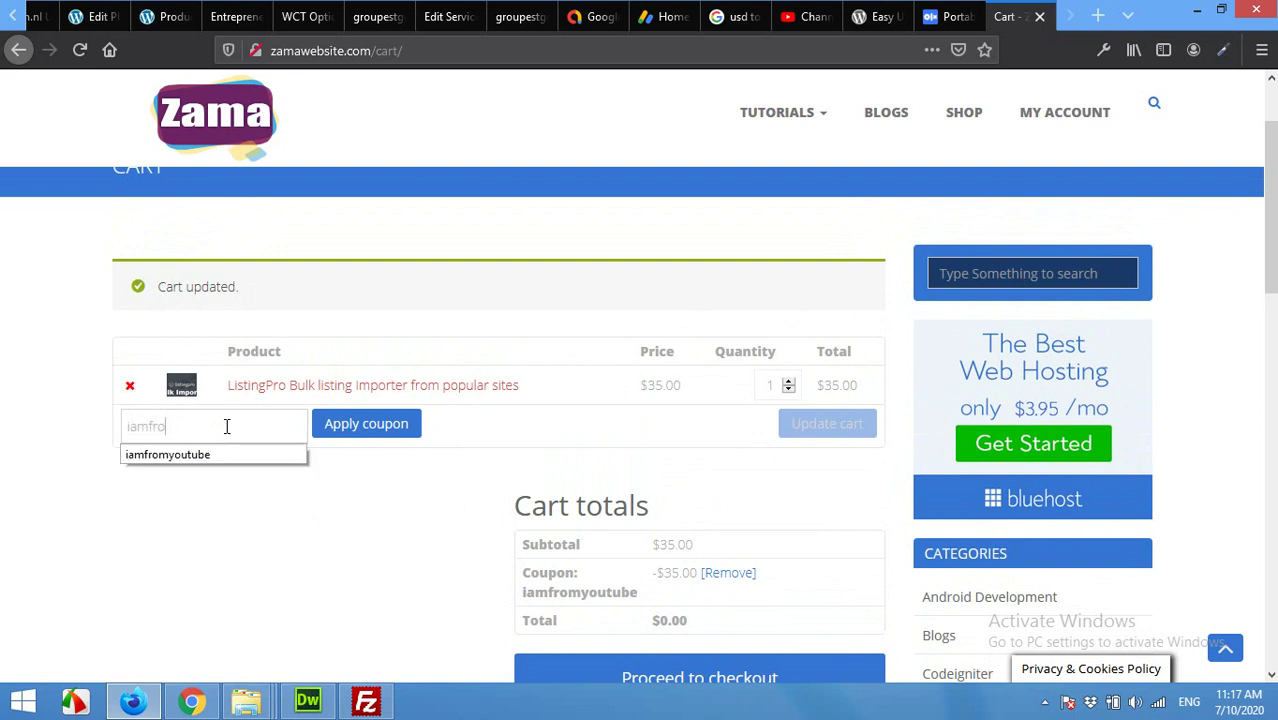
text(iamfromyoutube)
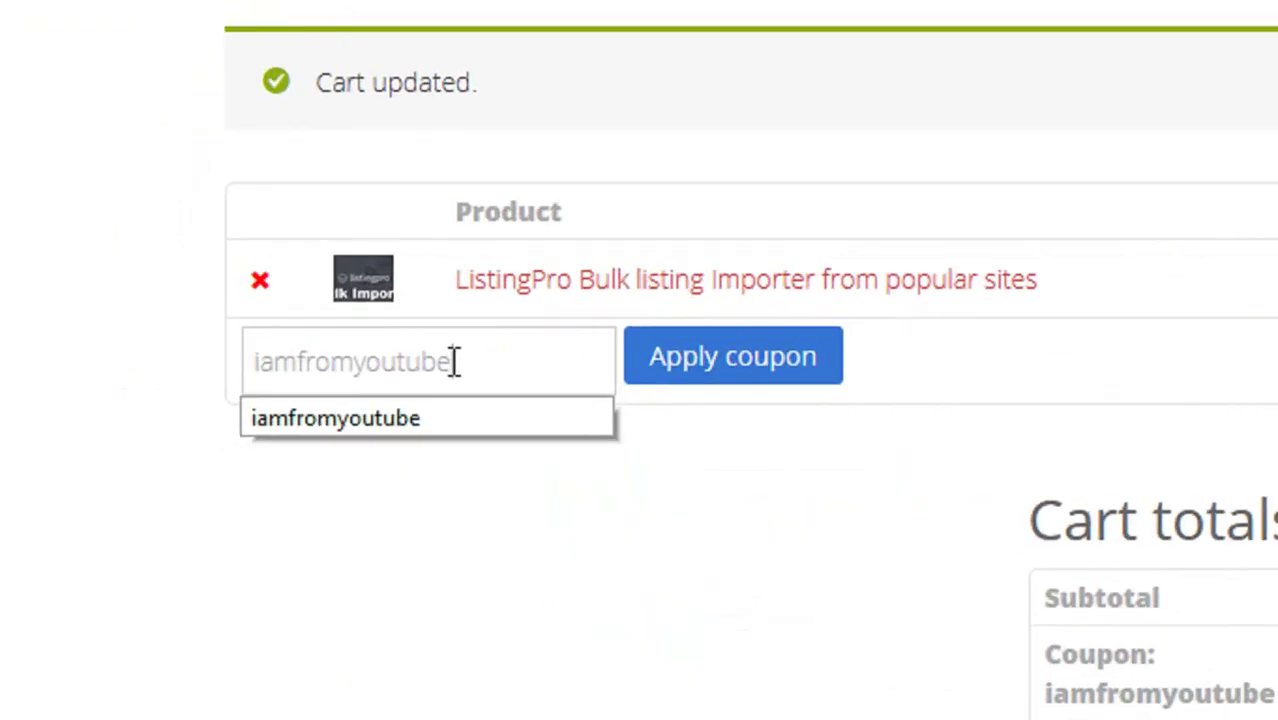
click(673, 366)
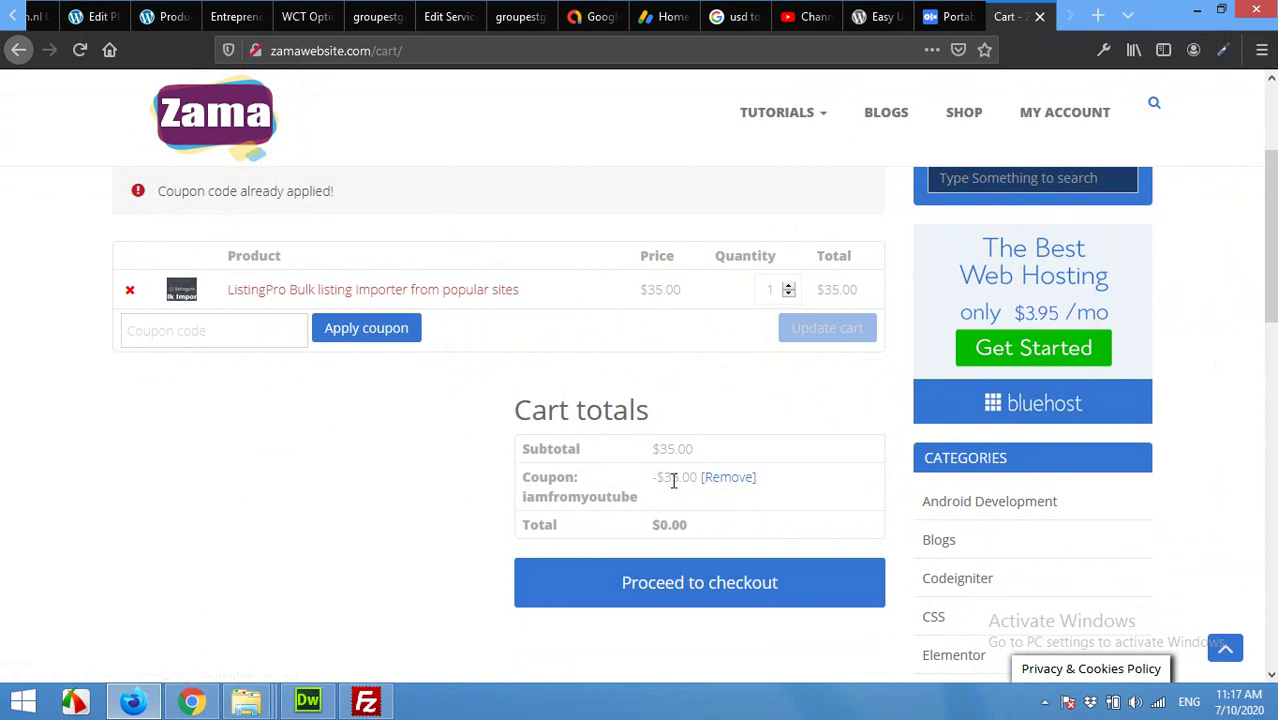
click(694, 604)
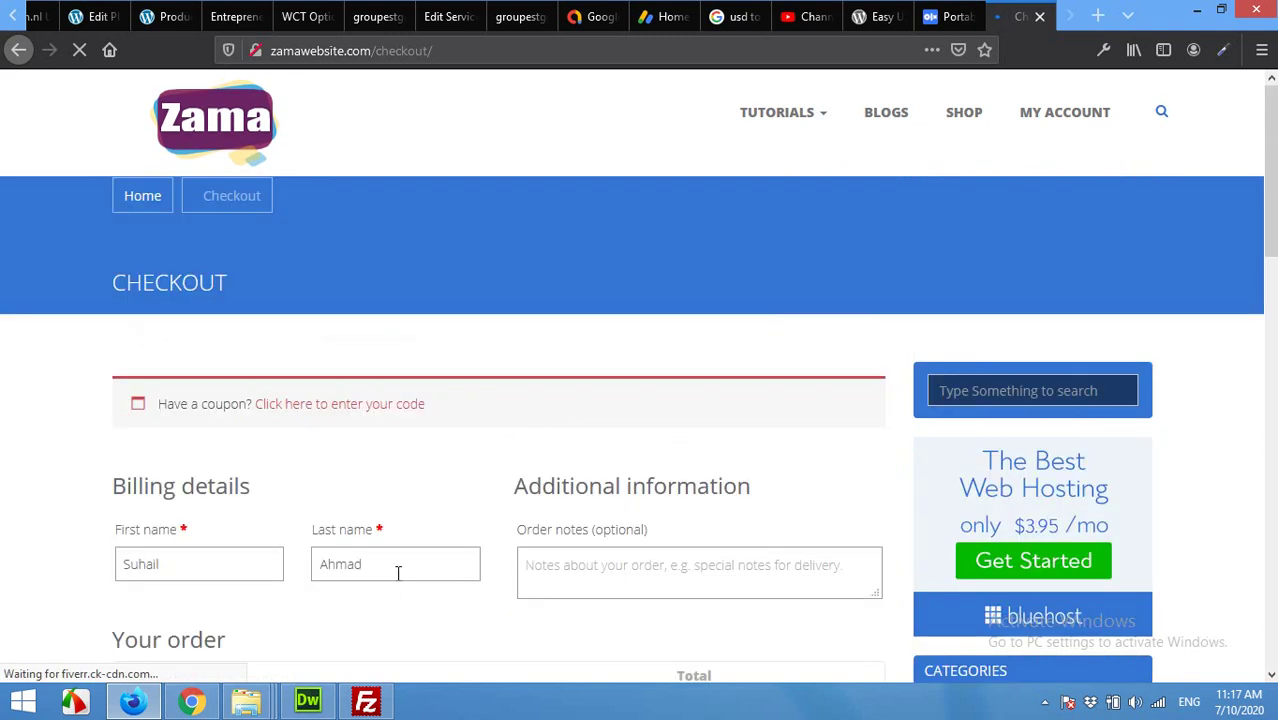
Place the $0.00 order for the importer plugin past the billing details
scroll(342, 548, down, 3)
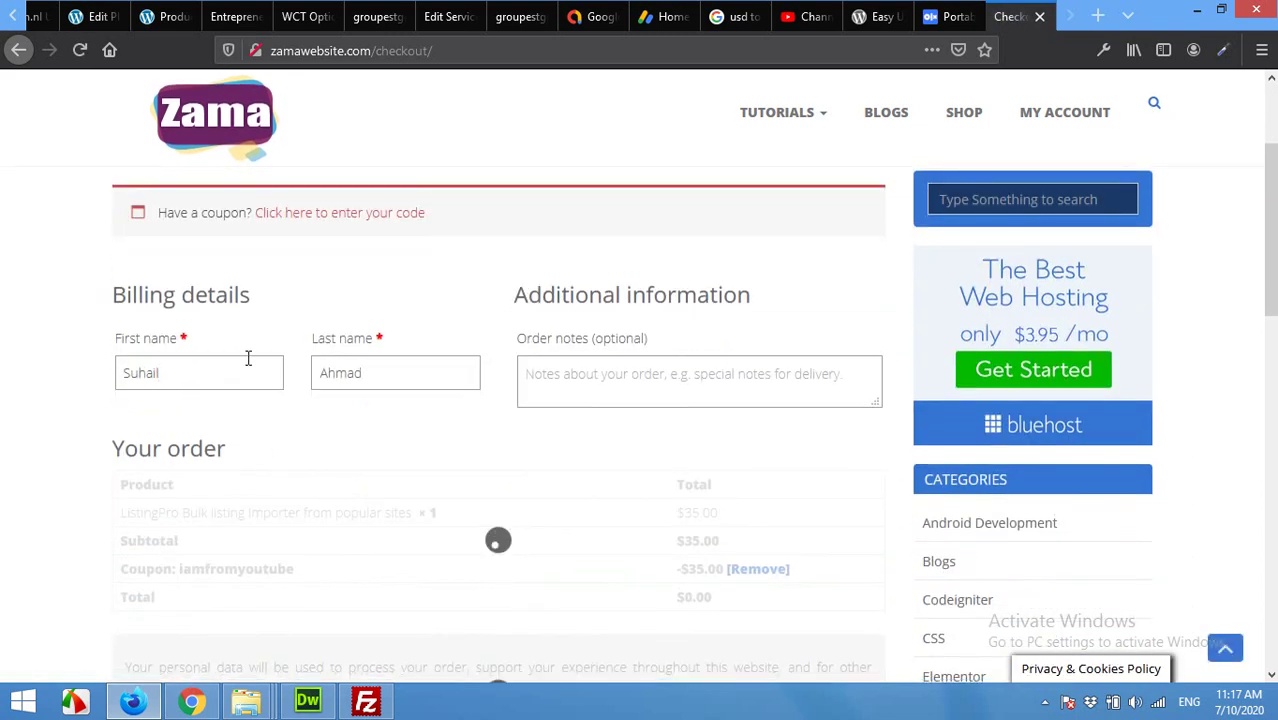
scroll(252, 362, down, 2)
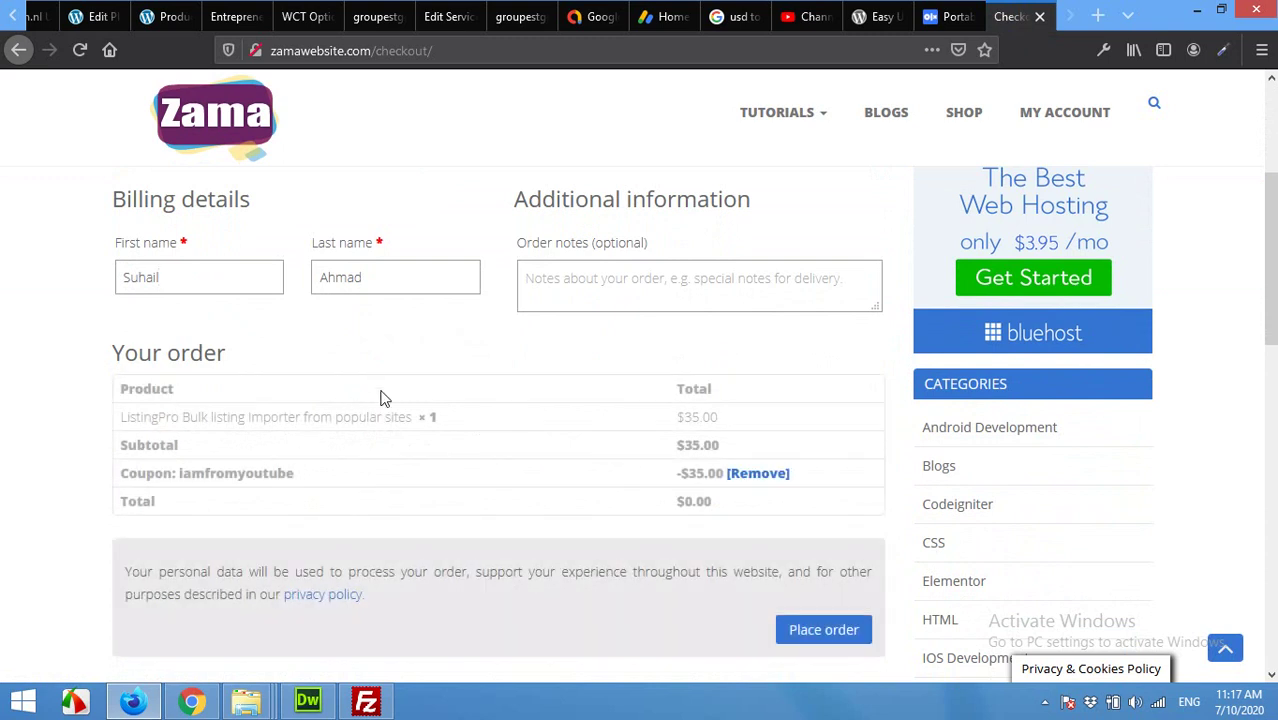
scroll(400, 410, down, 4)
click(813, 441)
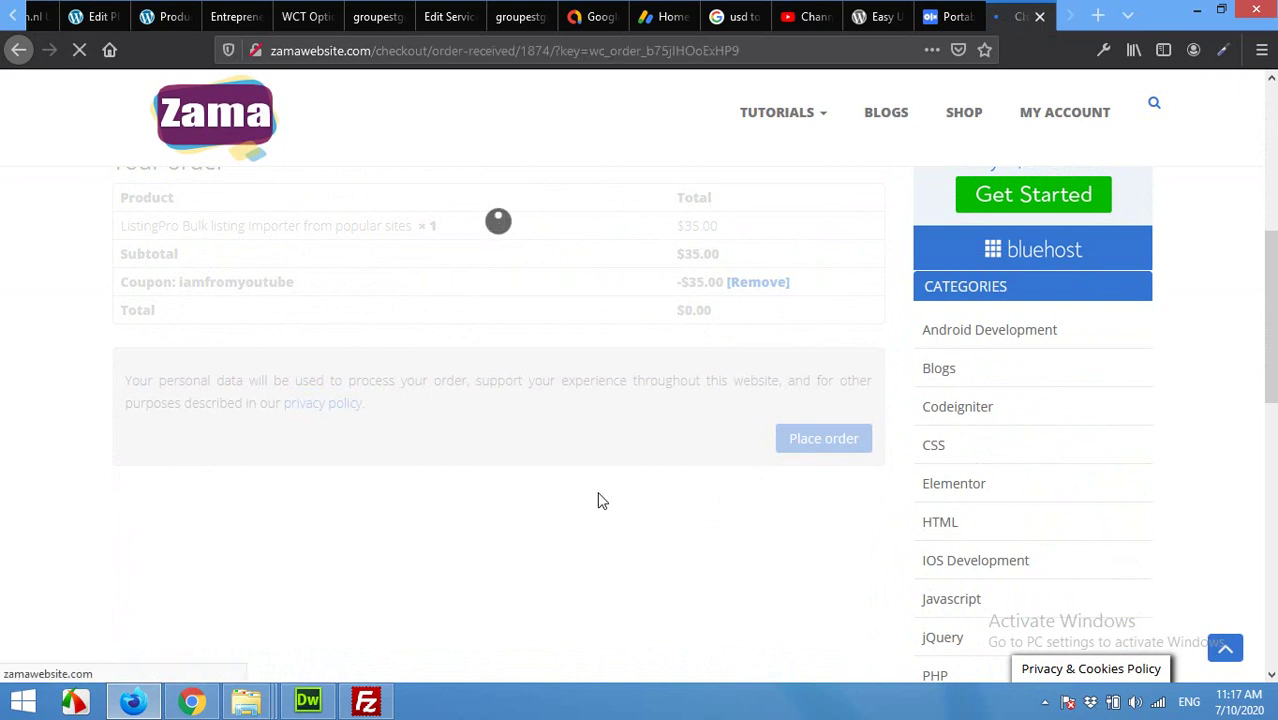
Save wct_blackdirectory_to_listingpro.zip (23.83 KB) to the Desktop with Internet Download Manager
scroll(596, 499, down, 2)
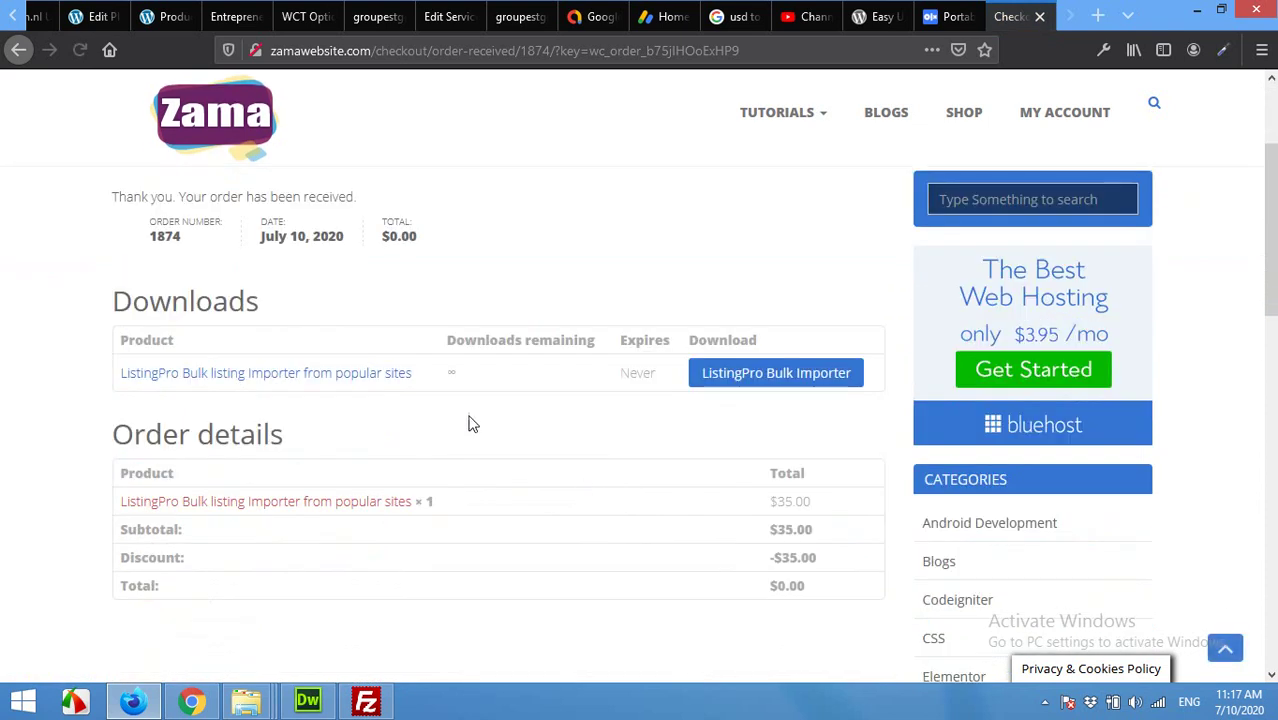
click(739, 385)
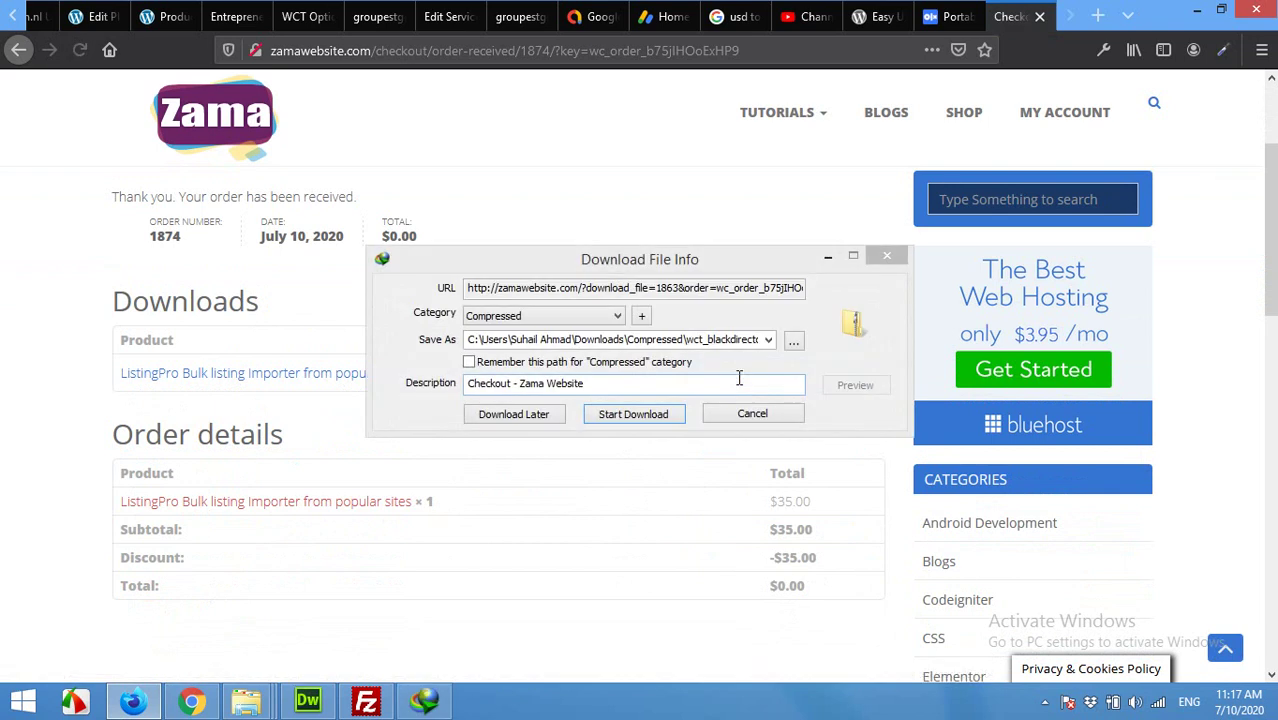
click(793, 341)
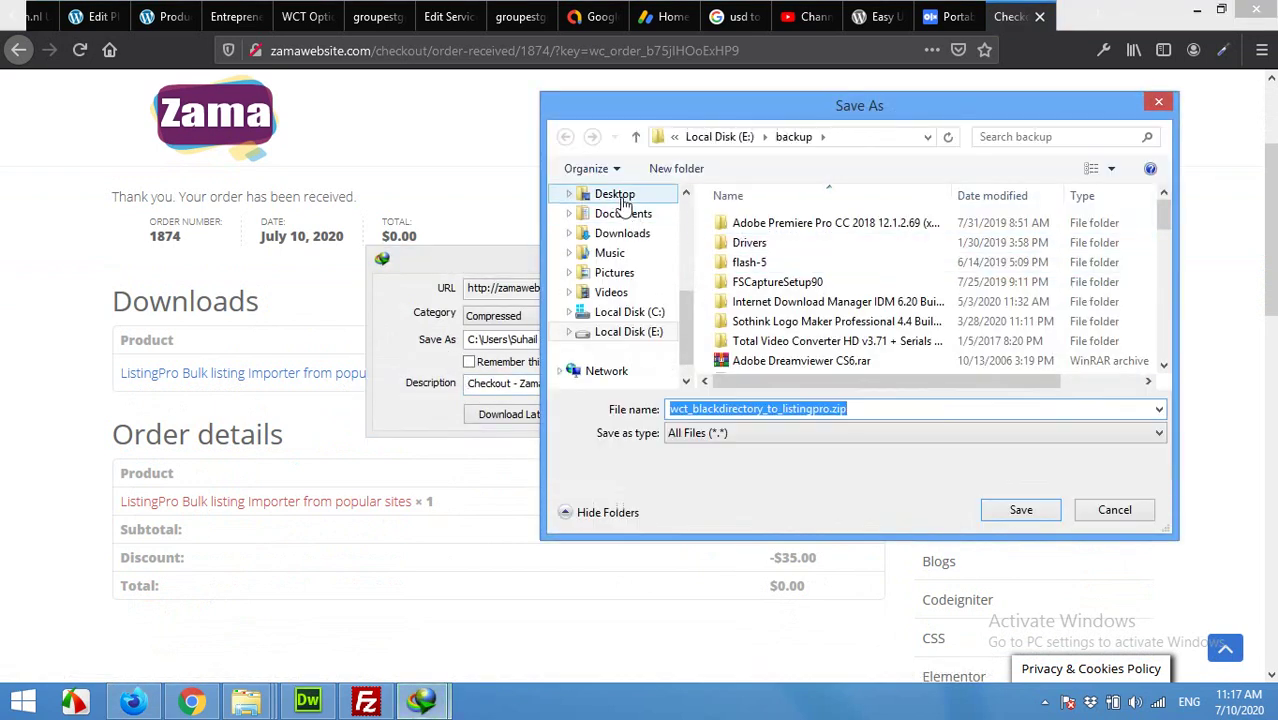
click(613, 194)
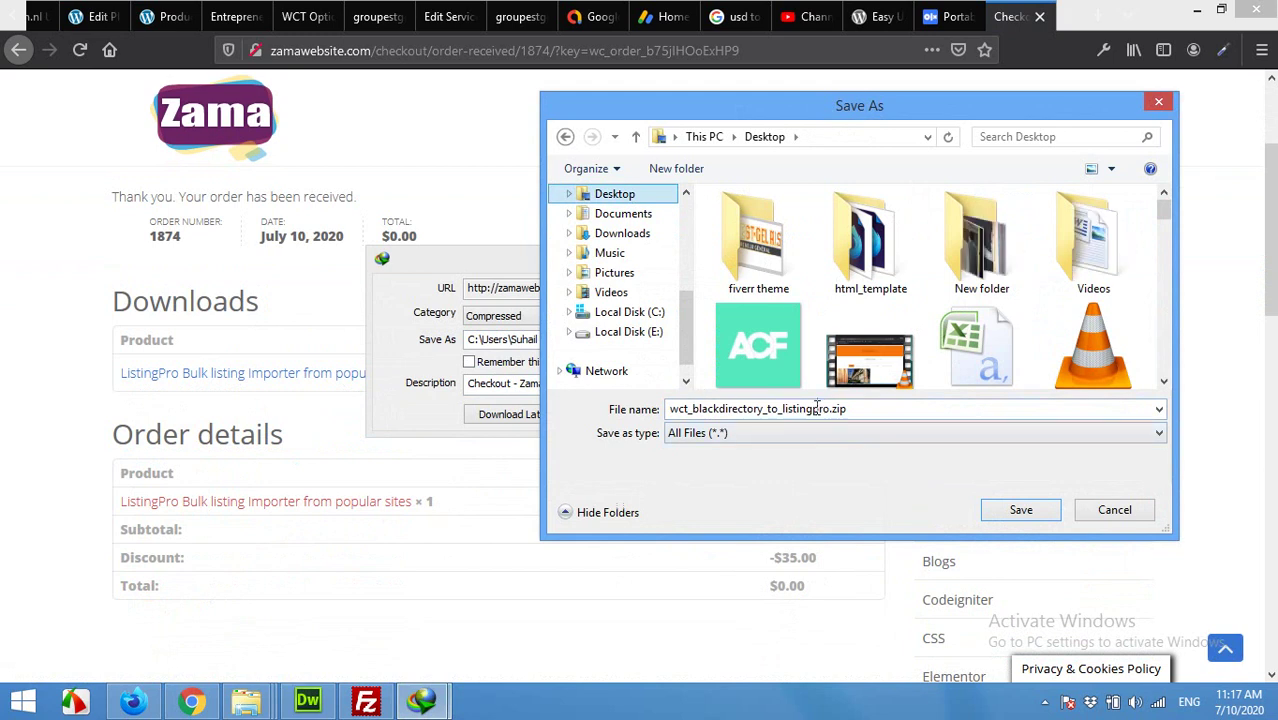
click(1038, 516)
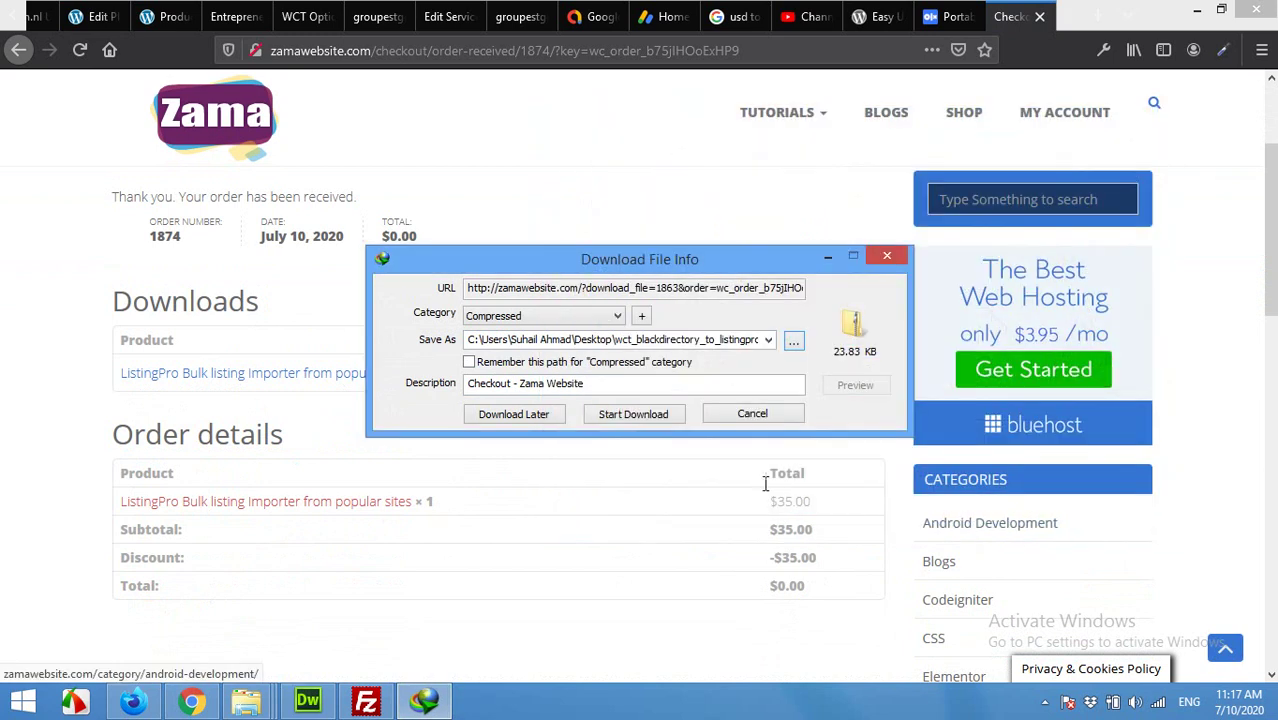
click(637, 415)
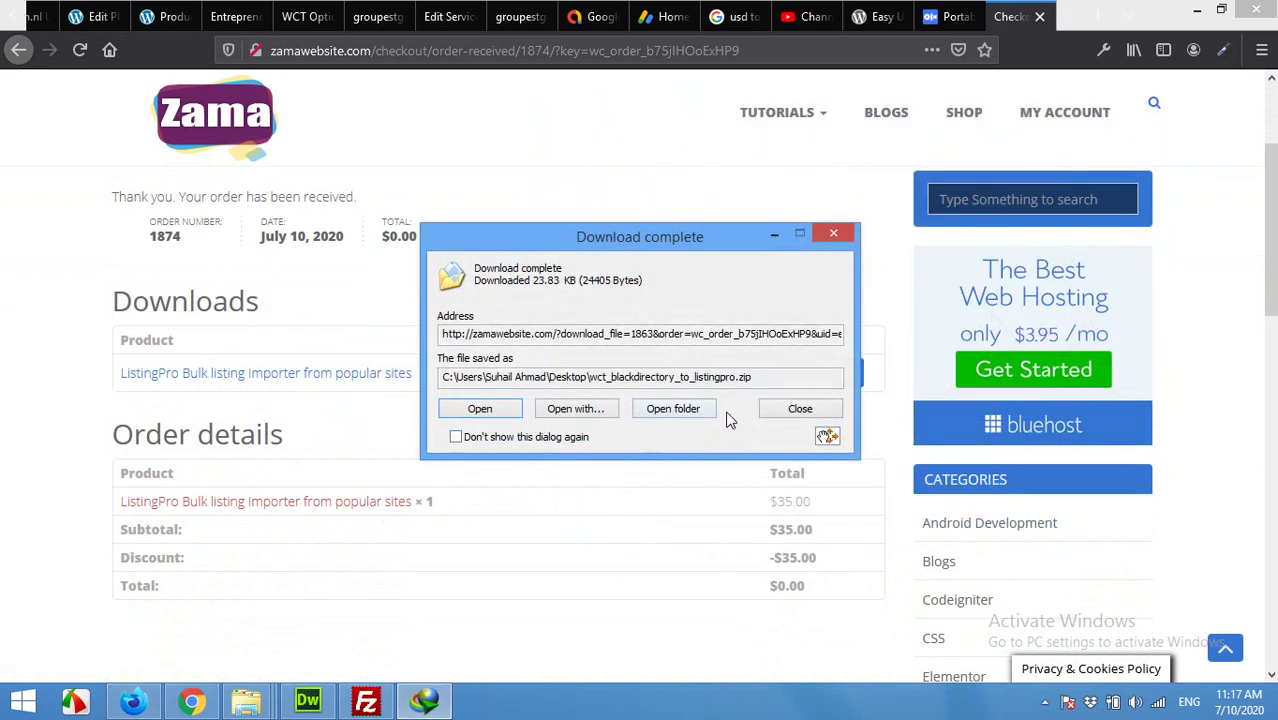
click(778, 412)
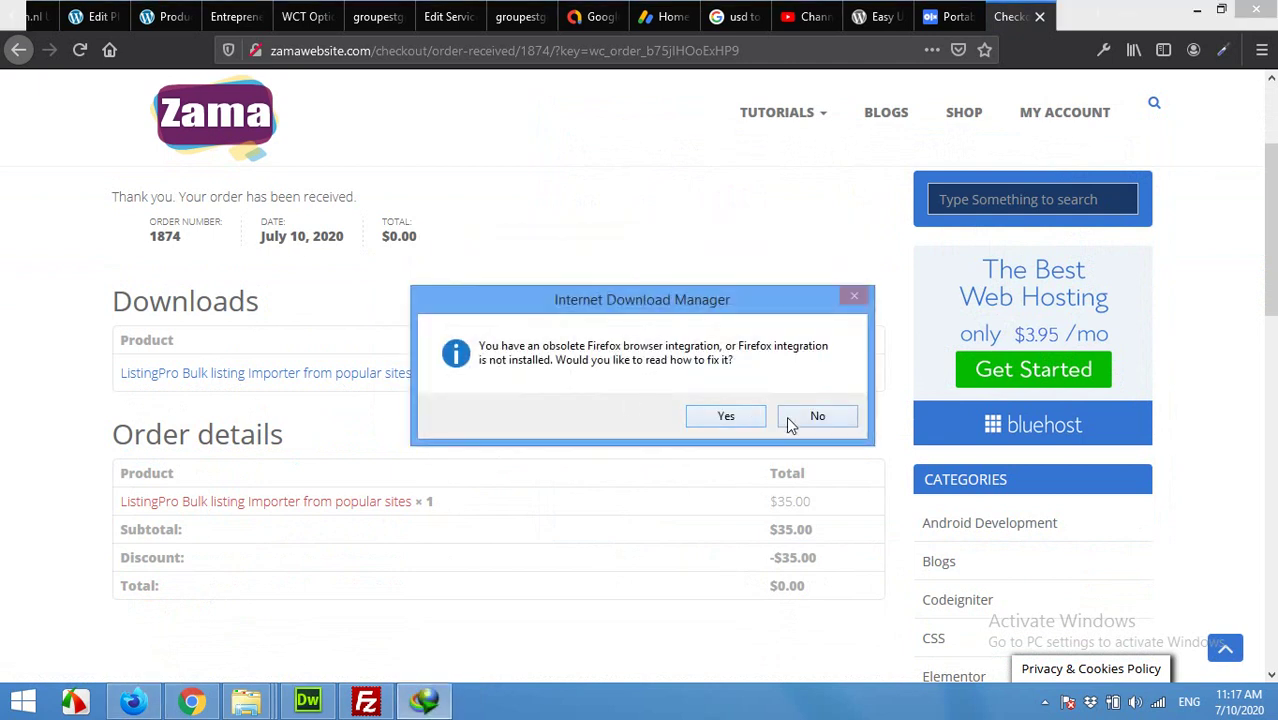
click(788, 418)
Back in WordPress admin, go to Plugins > Add New and show the Upload Plugin form
click(191, 702)
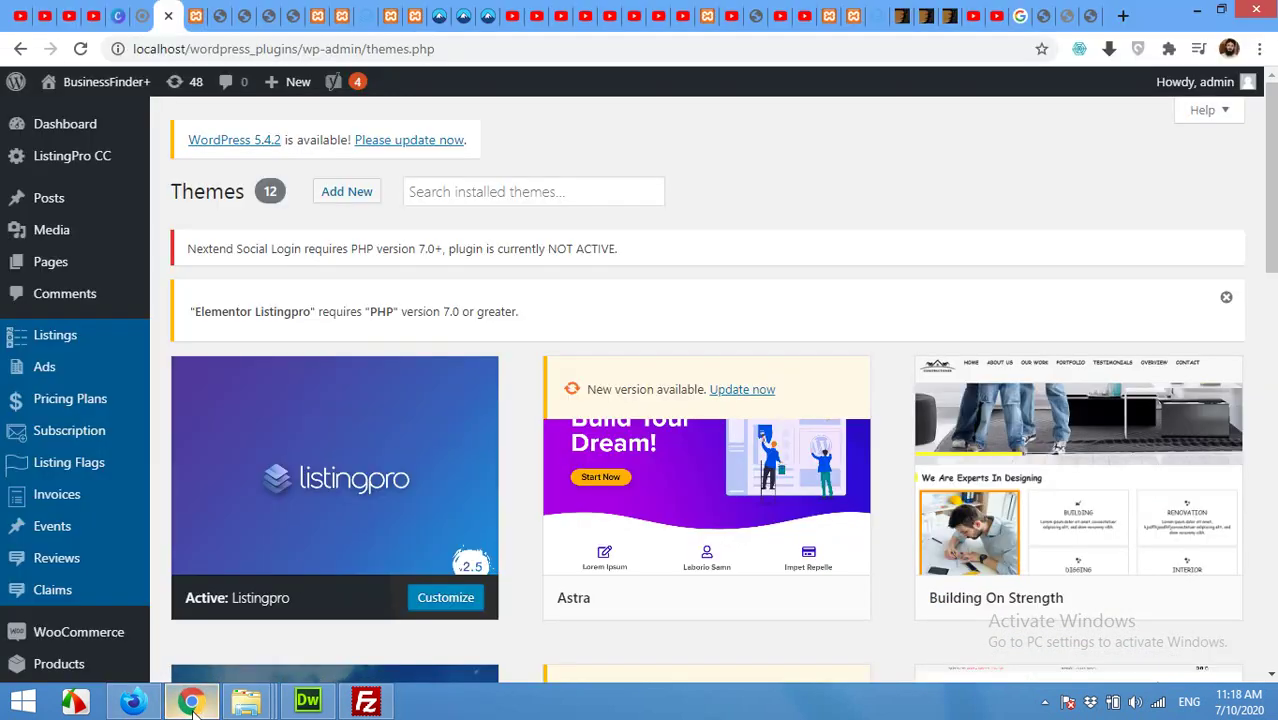
scroll(375, 374, down, 2)
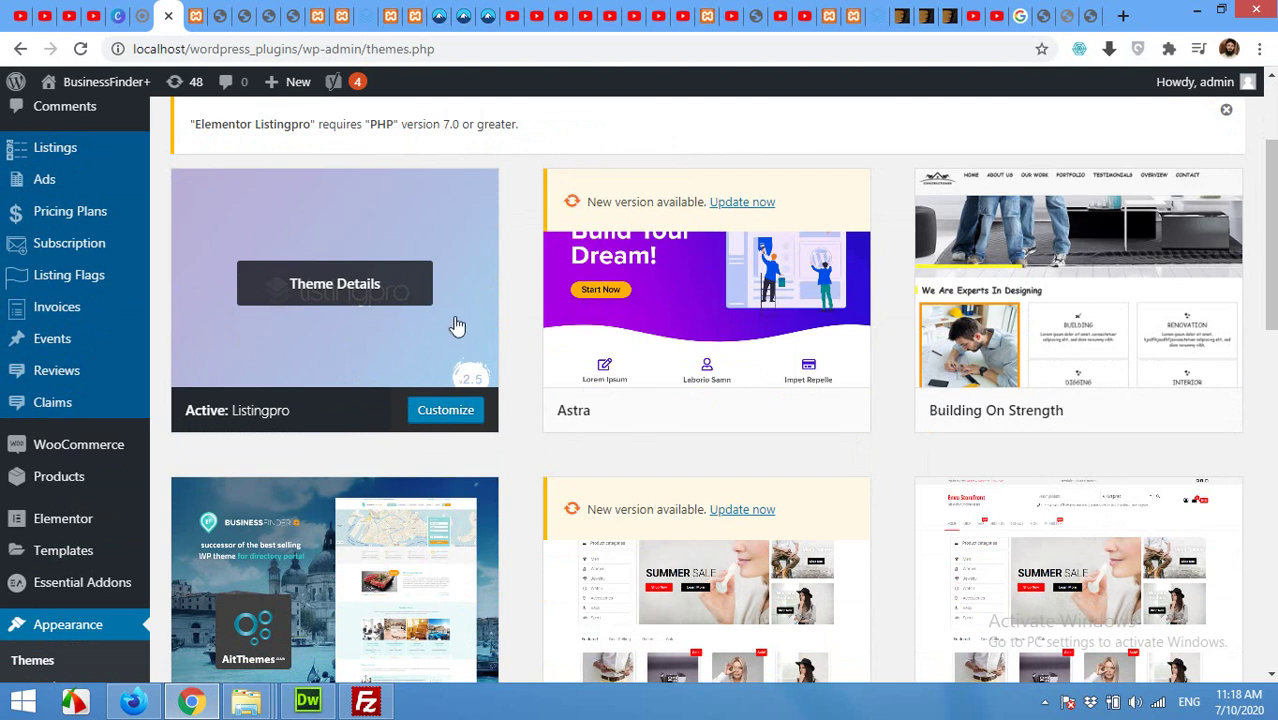
scroll(456, 326, down, 2)
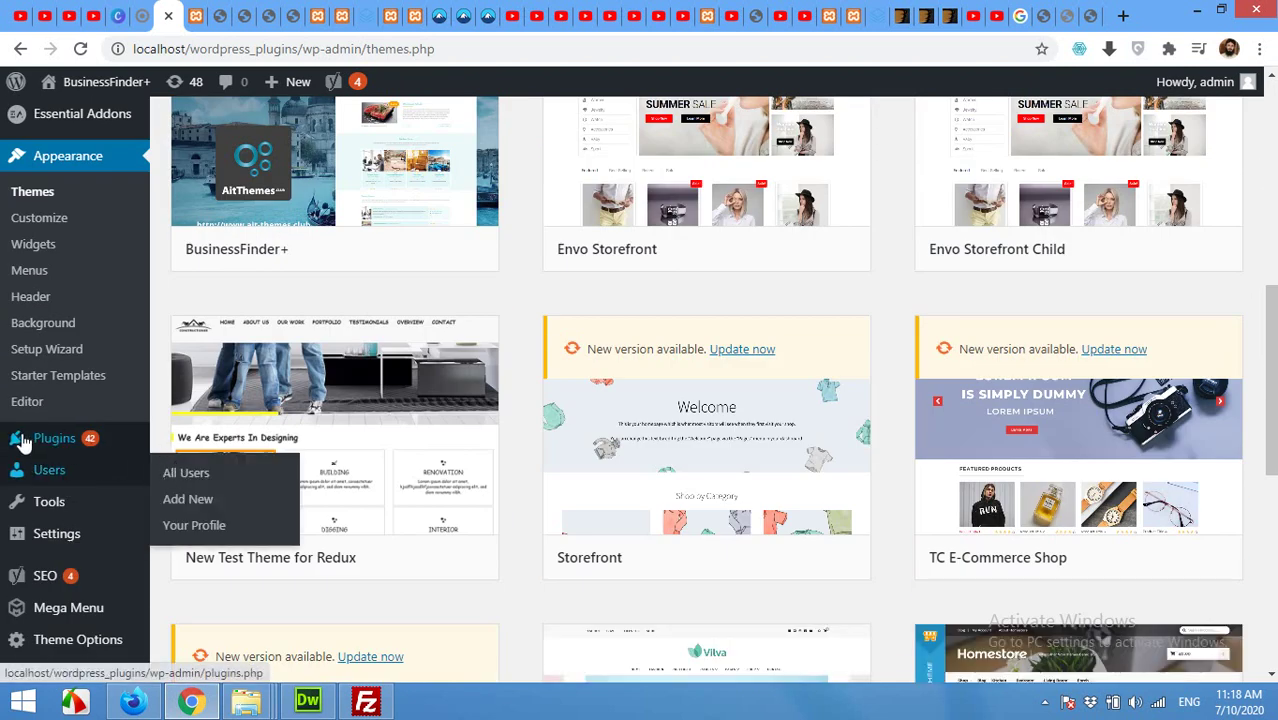
mouse_move(40, 440)
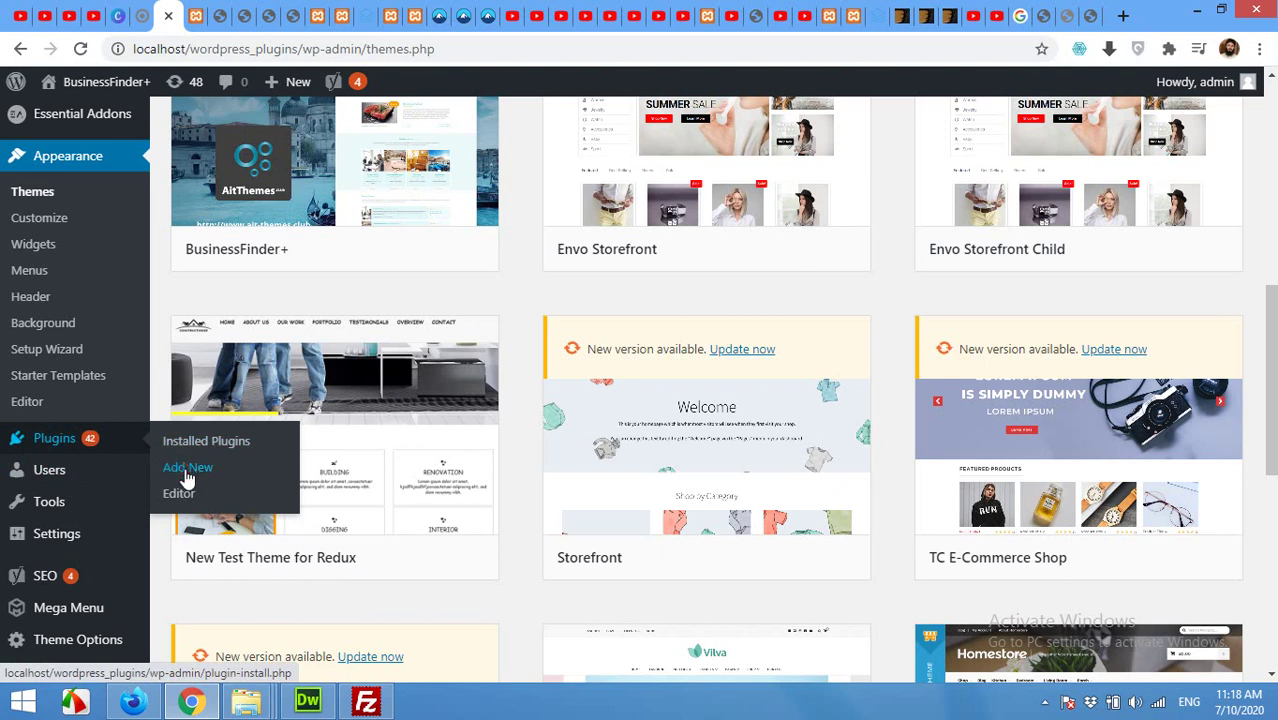
click(187, 478)
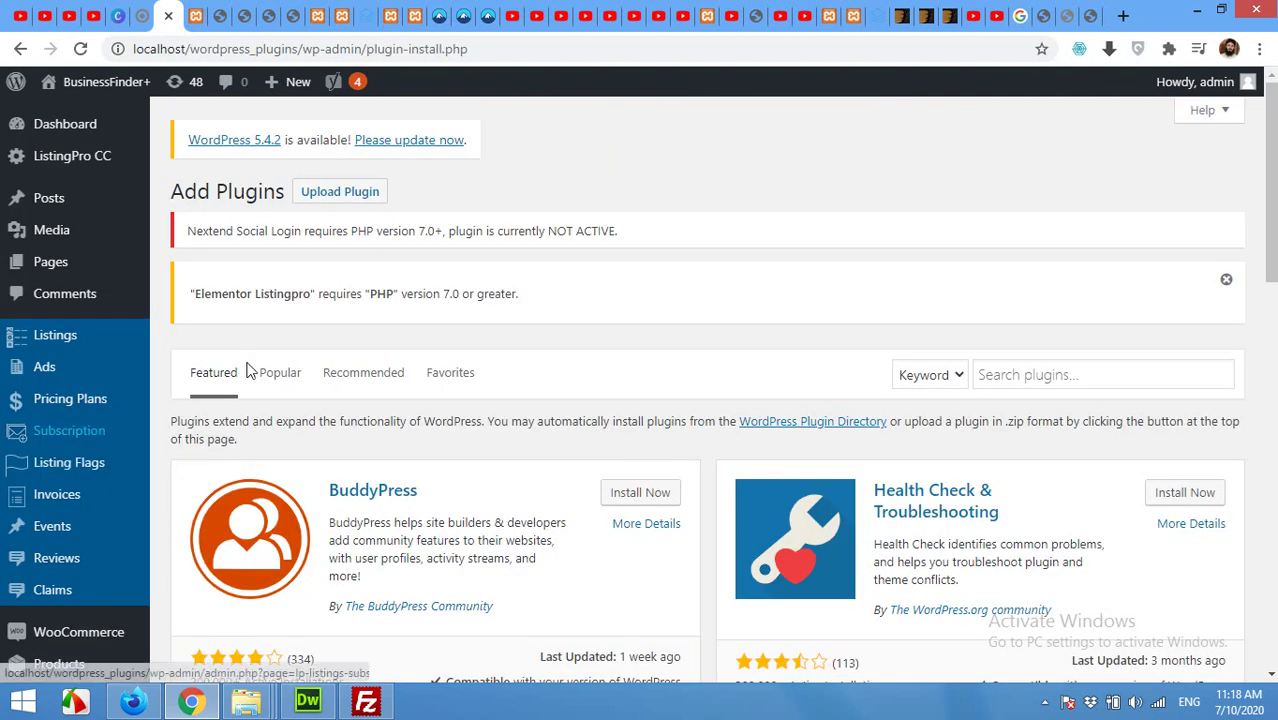
click(365, 199)
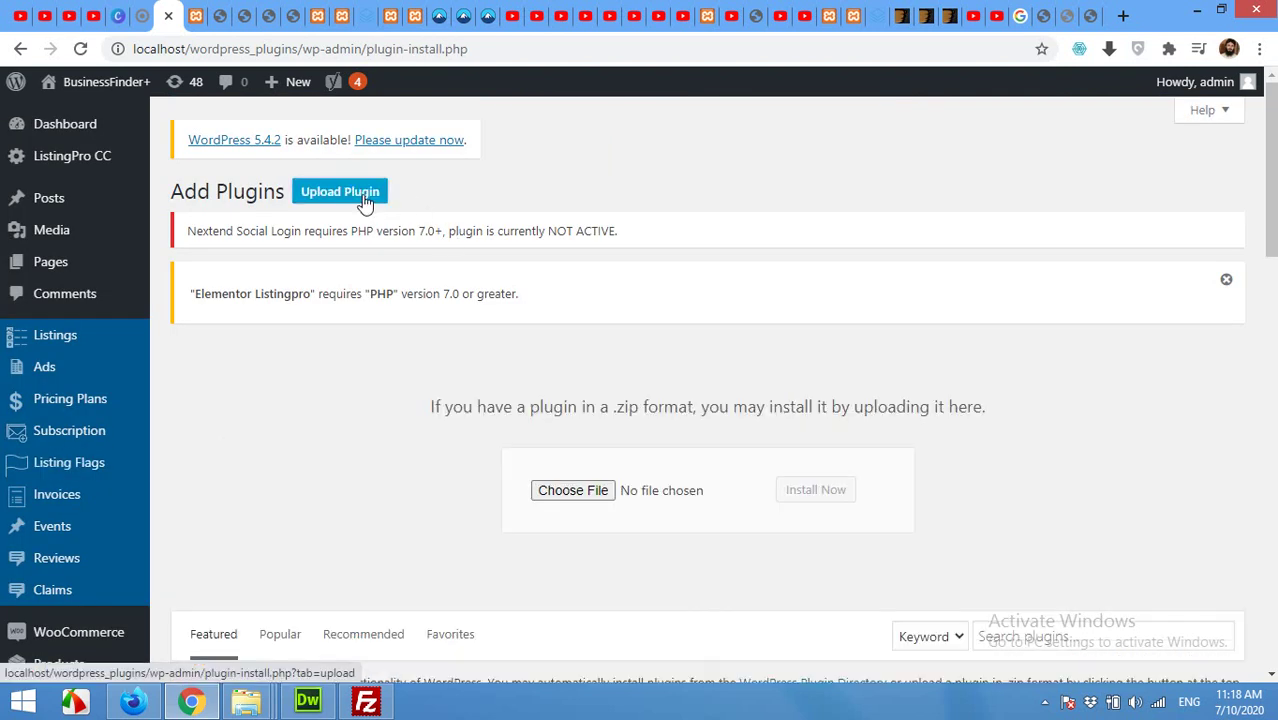
Select wct_blackdirectory_to_listingpro.zip from the Desktop and install it
click(576, 496)
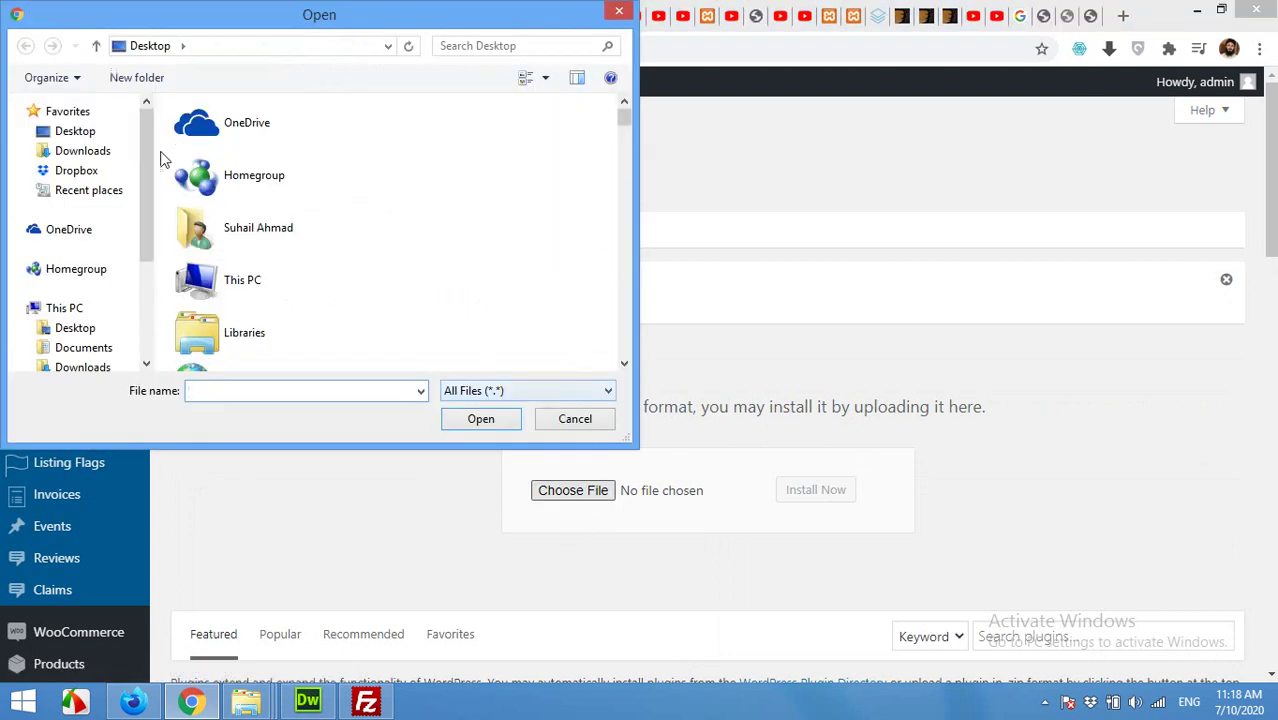
click(252, 227)
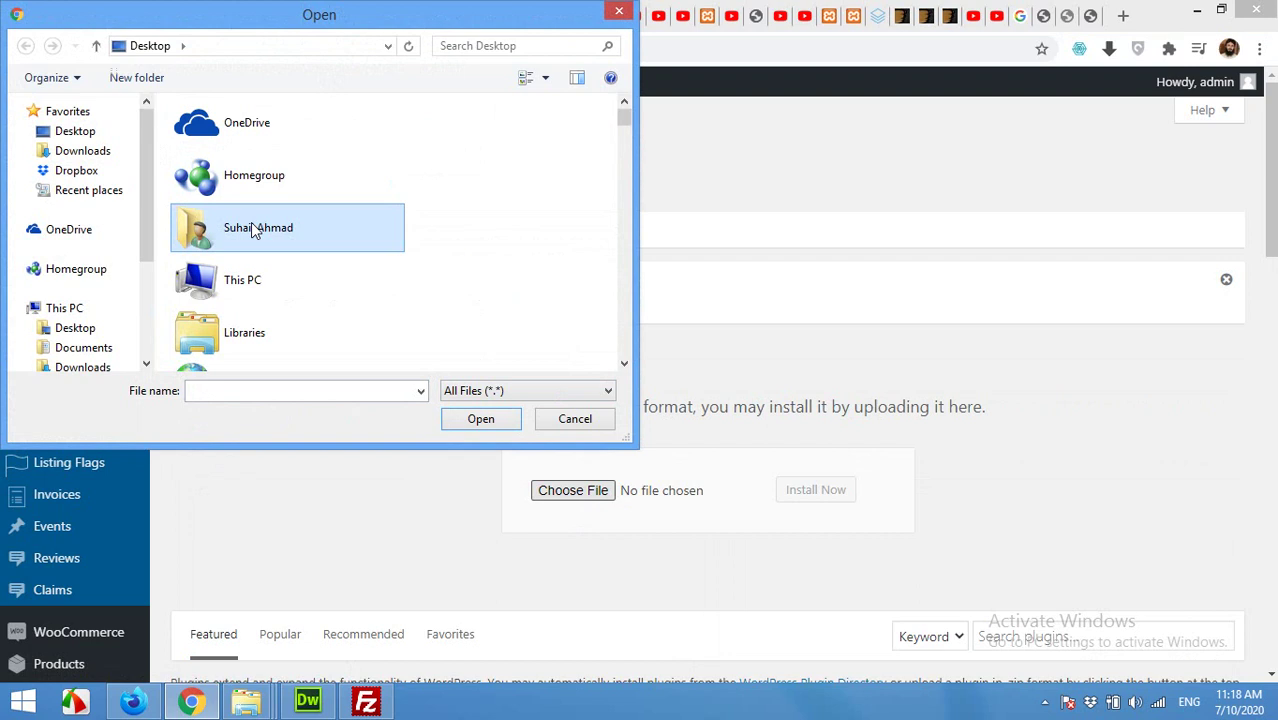
key(w)
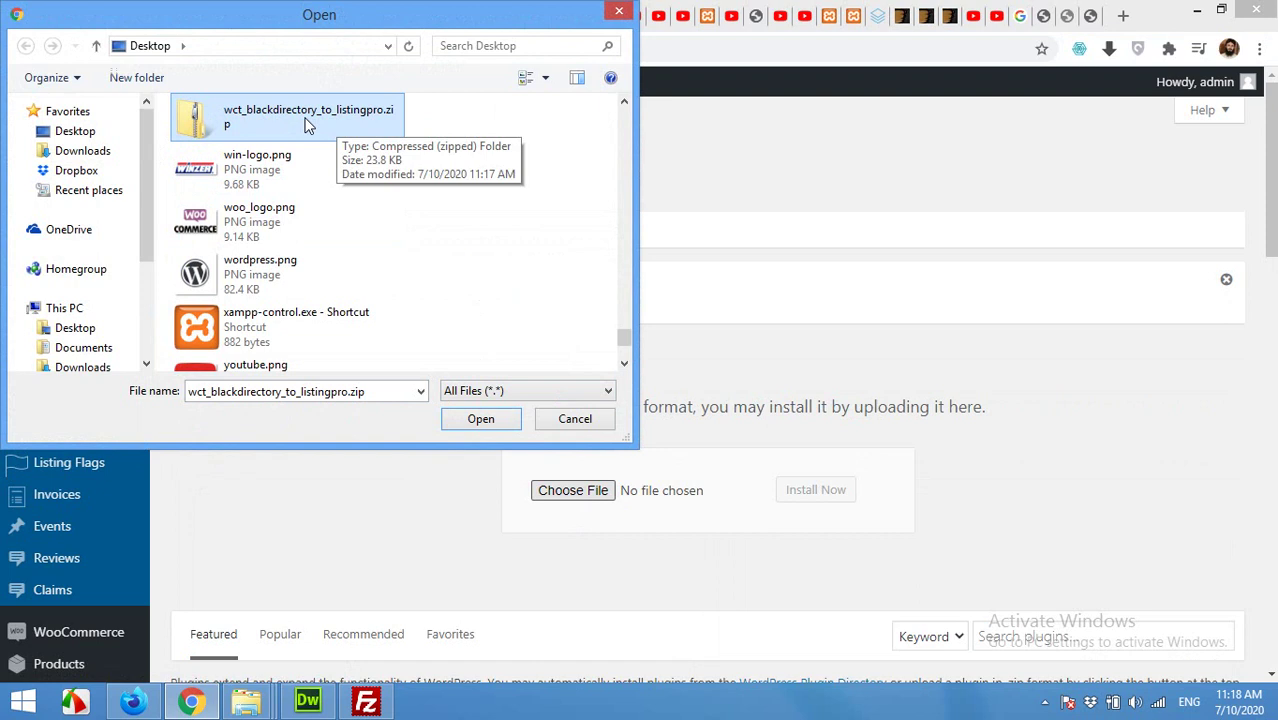
click(480, 419)
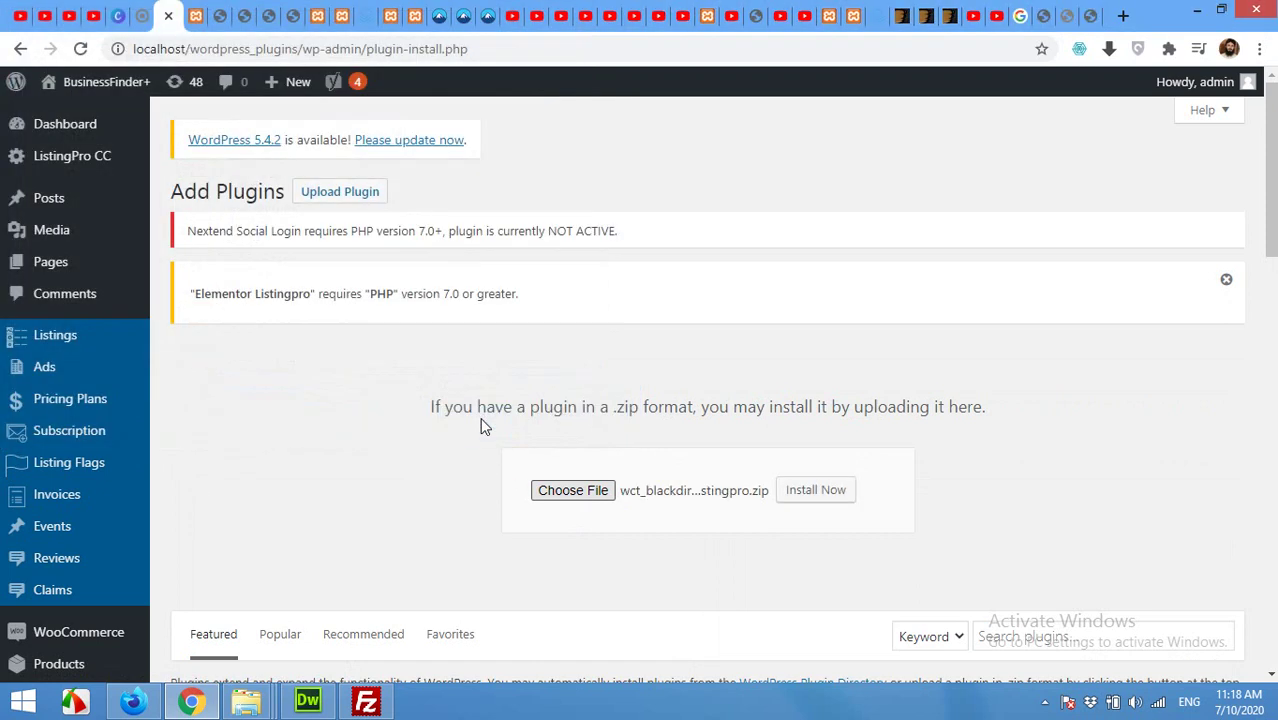
click(813, 500)
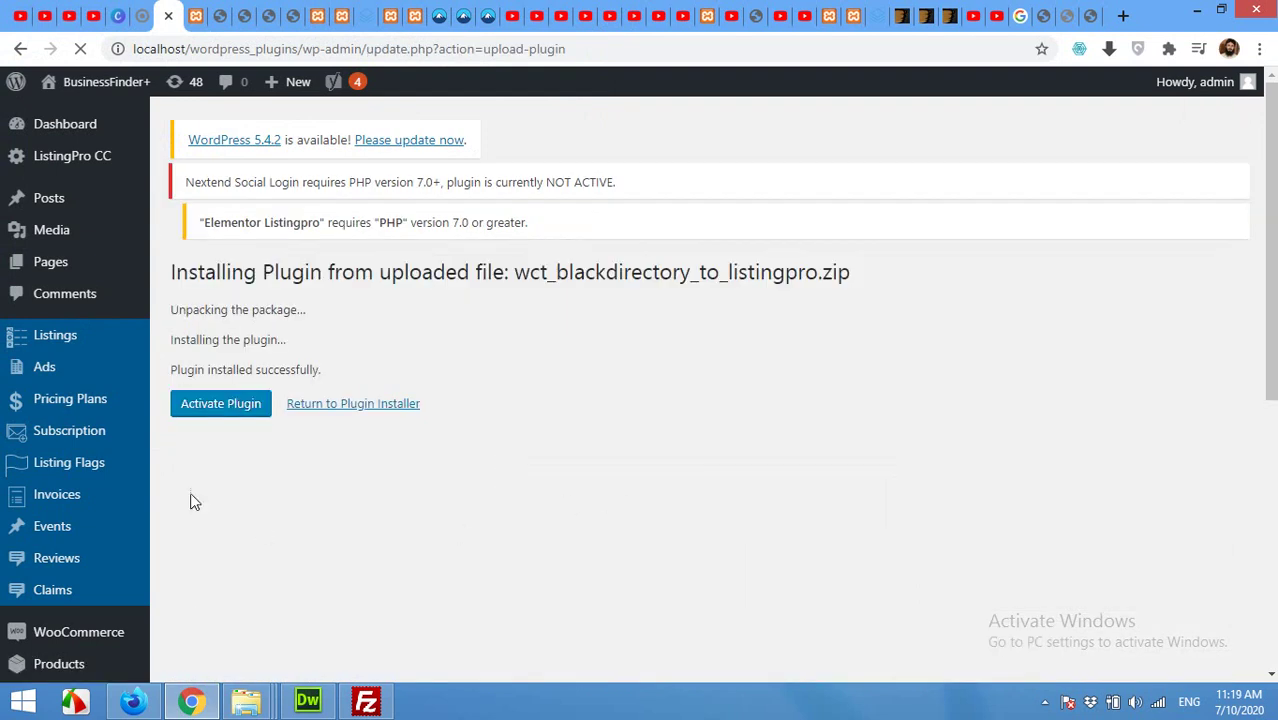
Open the Black Directory importer page, showing a 0 / 0 counter and empty category URL
scroll(317, 520, down, 1)
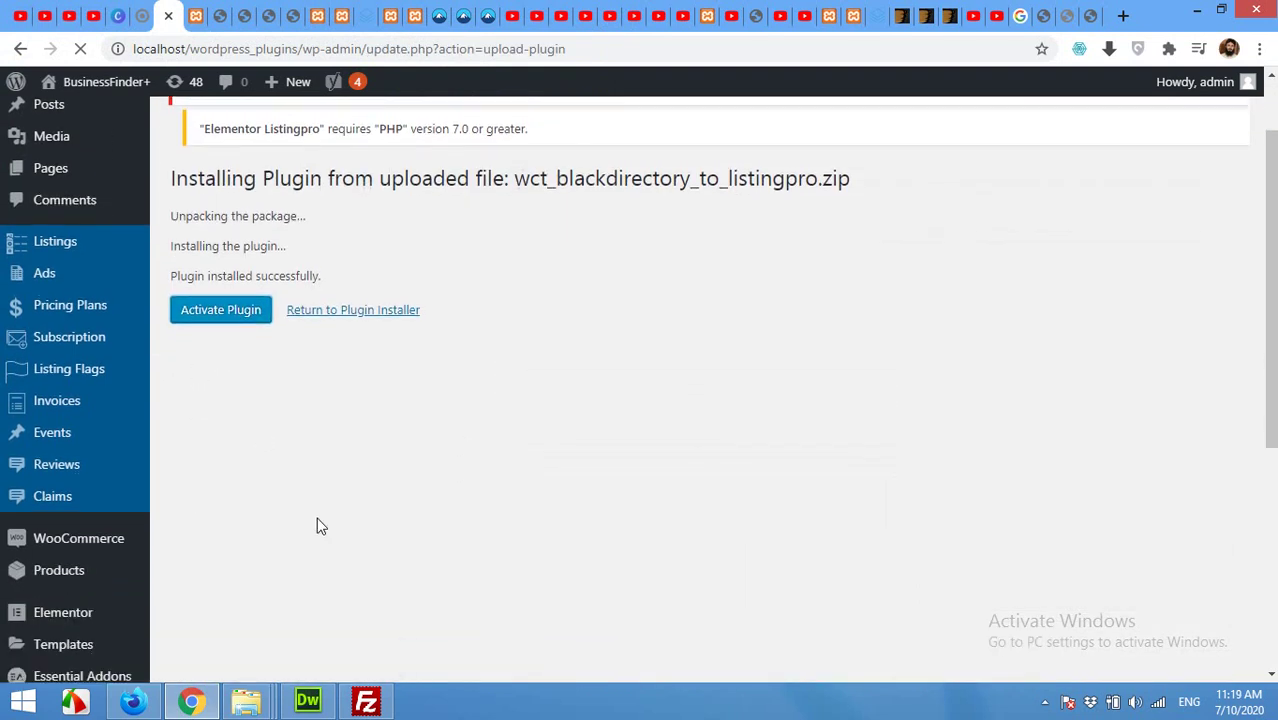
scroll(200, 455, down, 5)
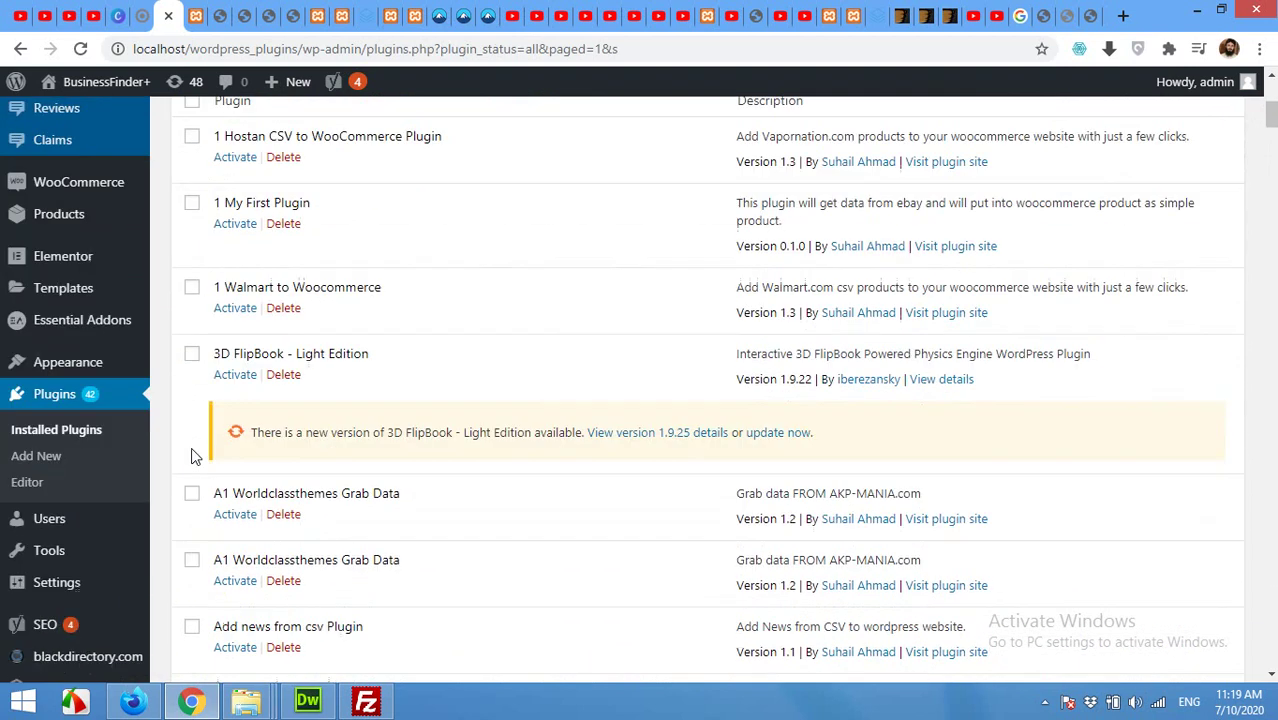
scroll(184, 451, down, 3)
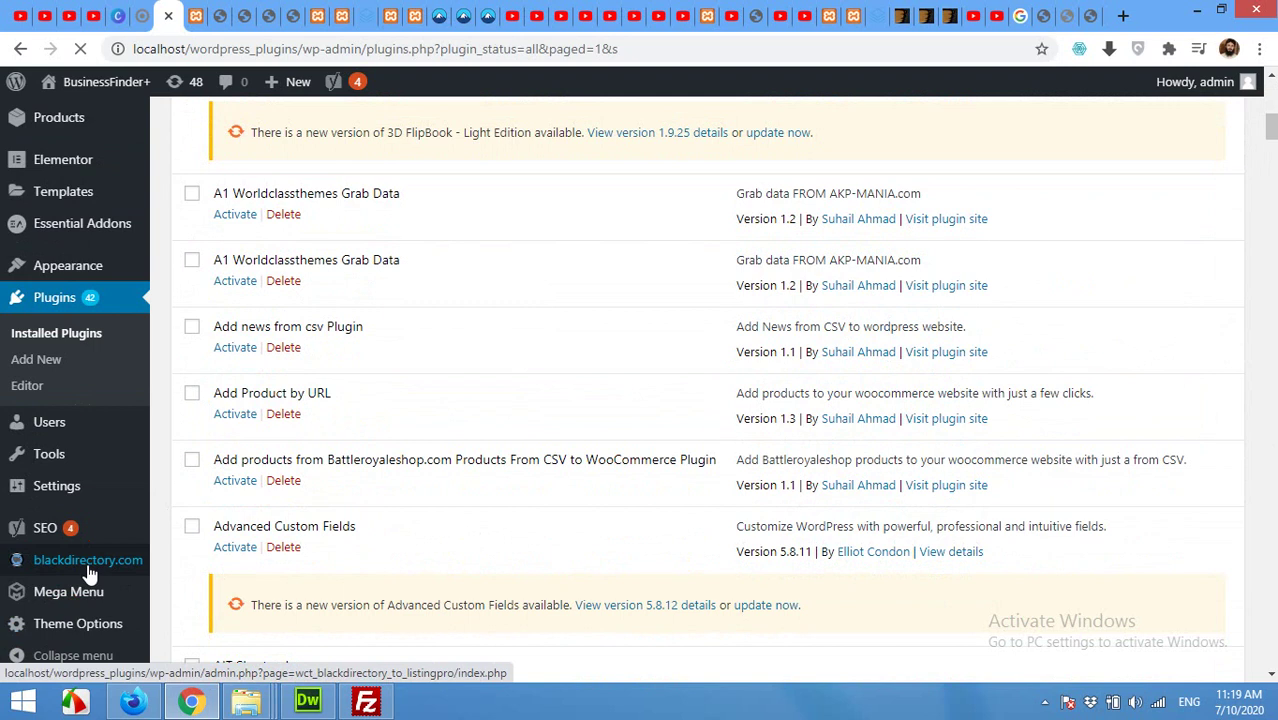
click(88, 568)
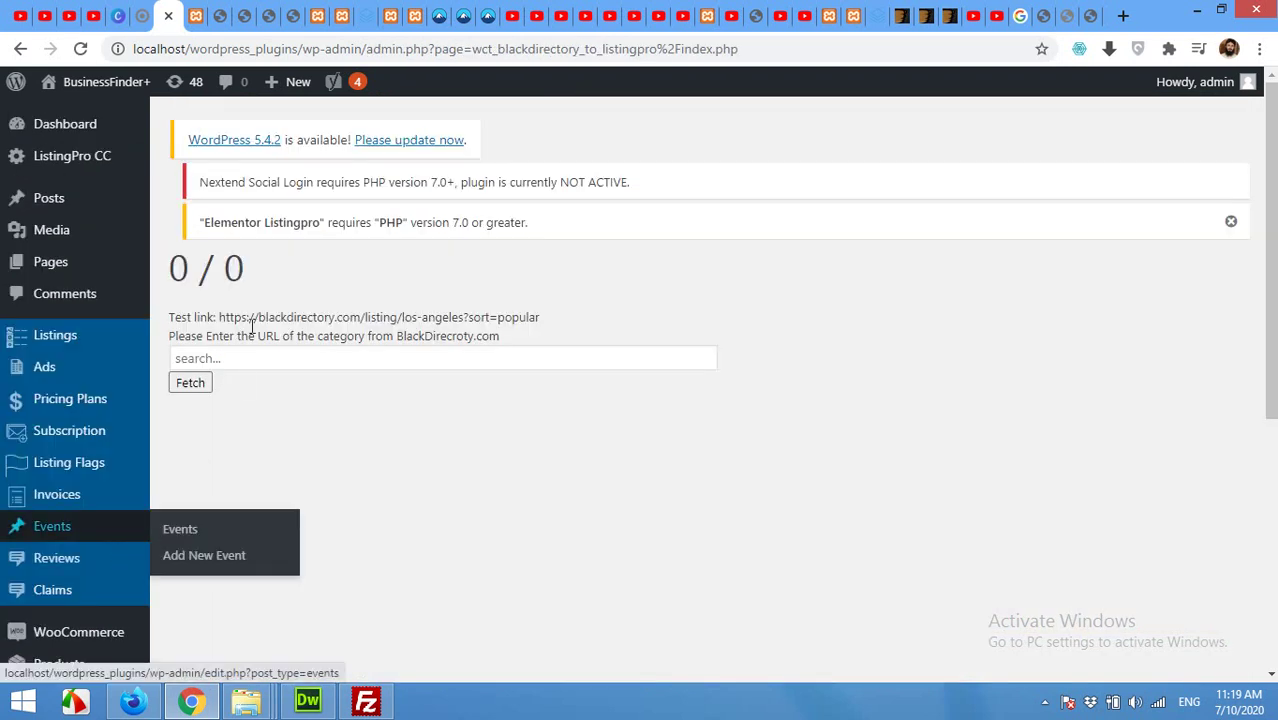
On the importer page, select the 0 / 0 counter and the sample test link URL, then clear the selection
double_click(232, 268)
drag(232, 268, 174, 268)
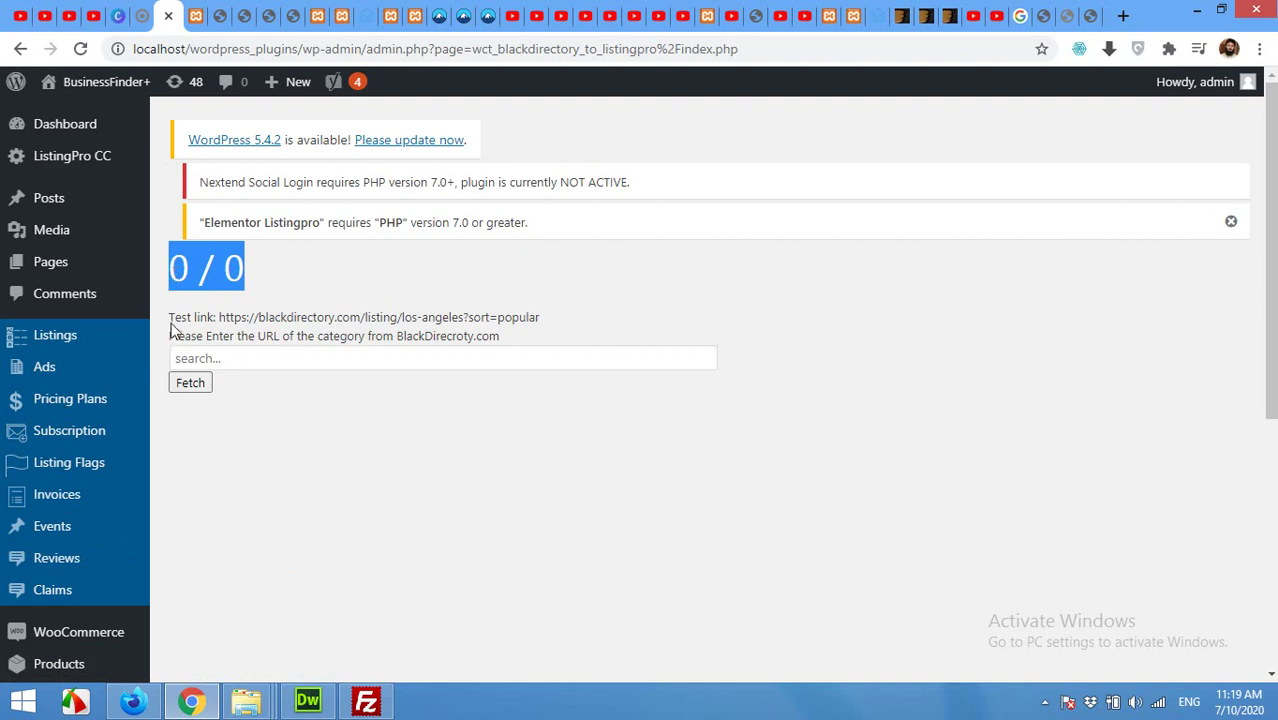
click(197, 360)
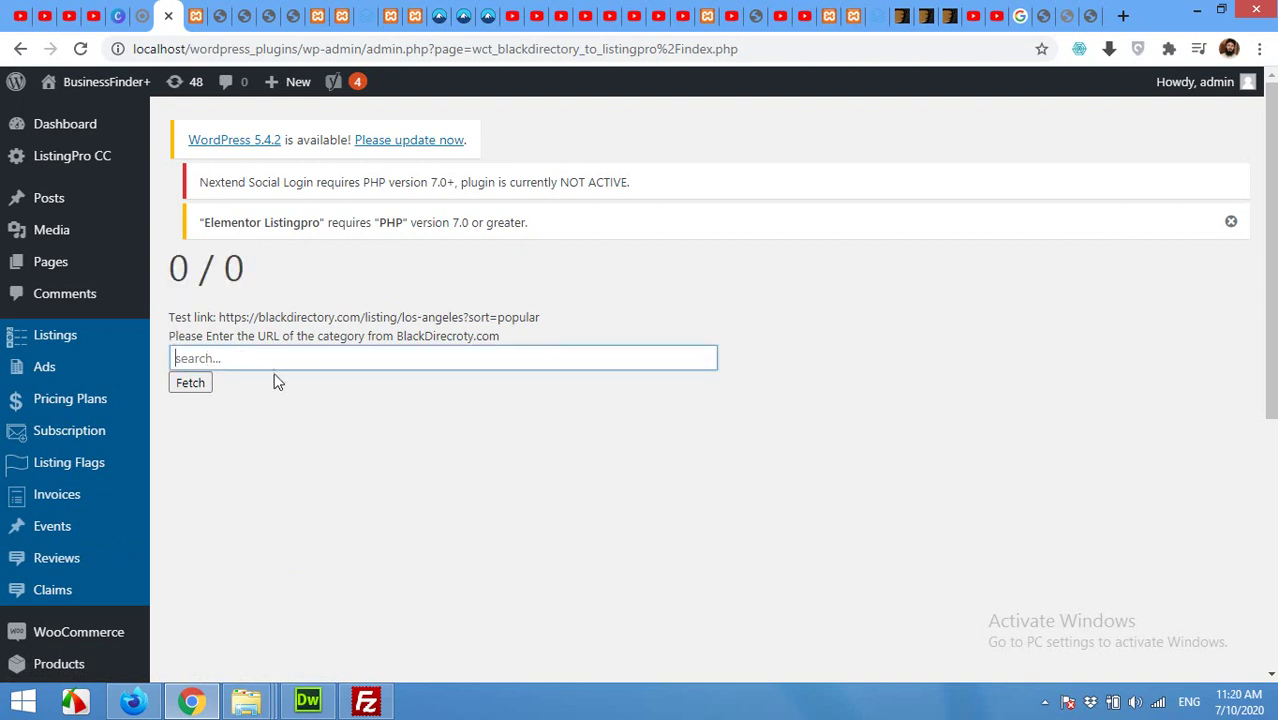
drag(220, 317, 422, 356)
click(414, 425)
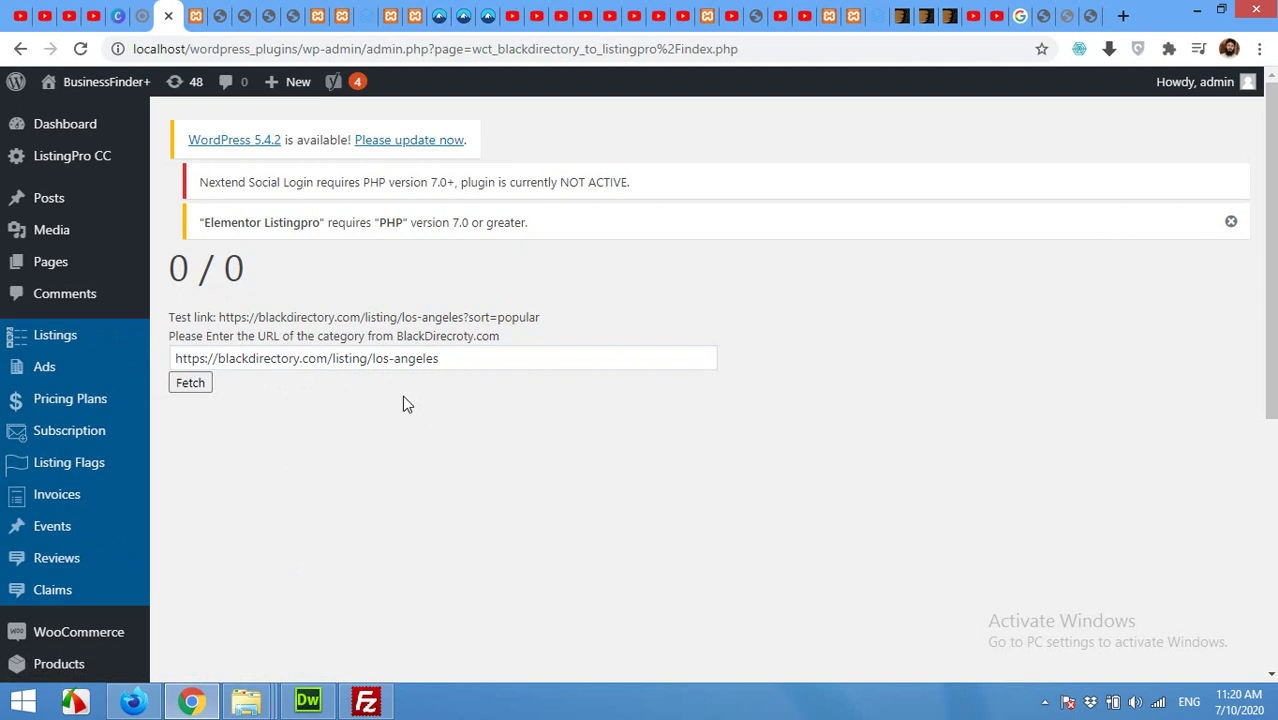
Go to the blackdirectory.com home page from the Los Angeles listings tab
click(217, 17)
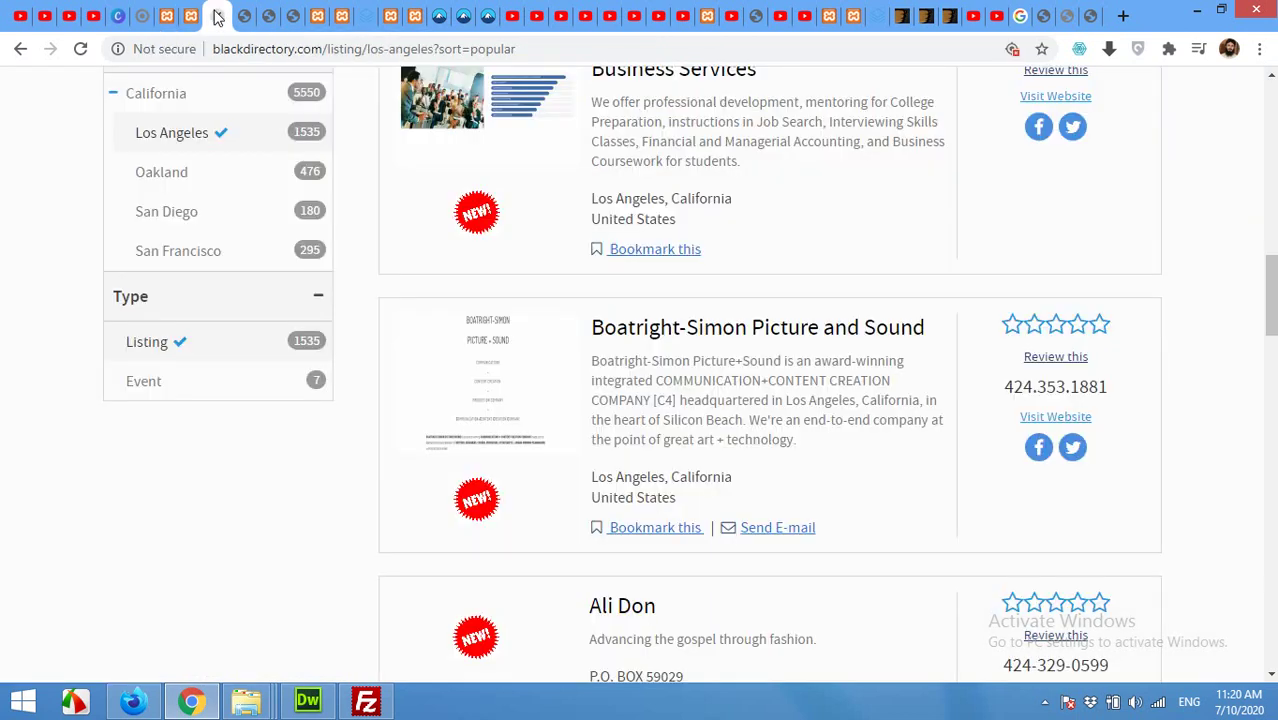
click(297, 48)
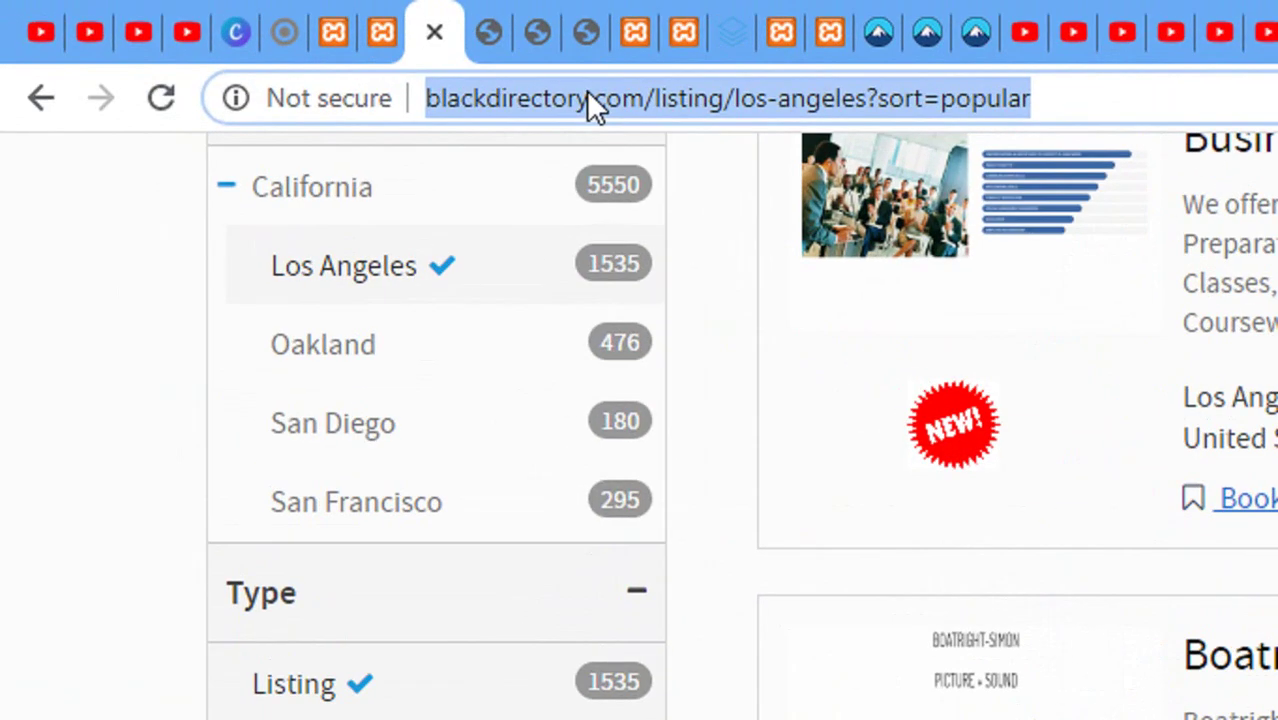
text(b)
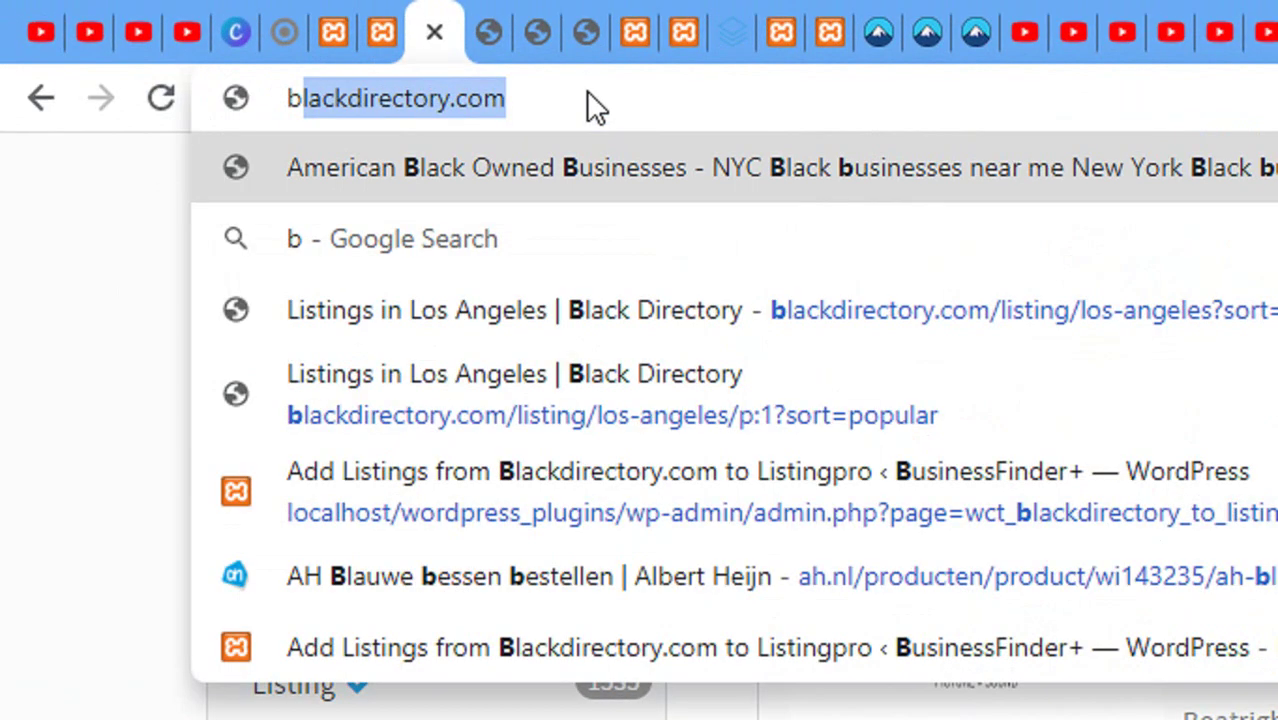
text(lackdirect)
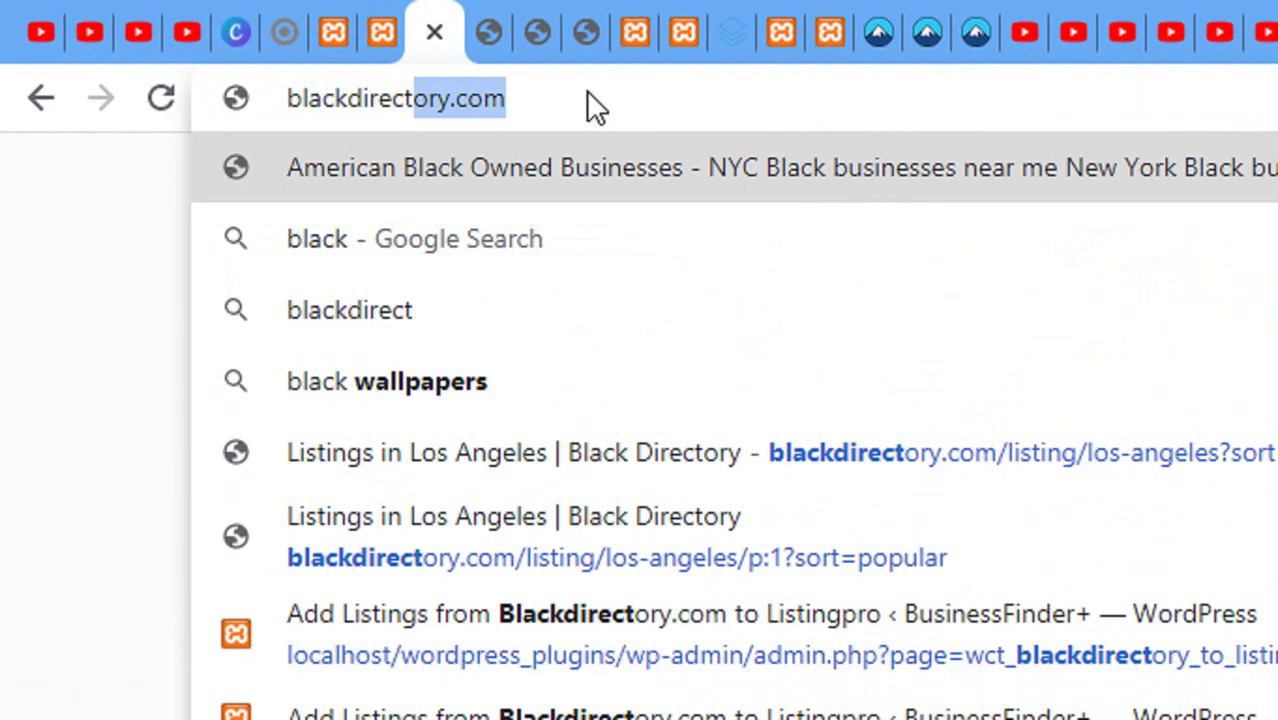
text(ory)
key(BackSpace)
text(ry.com)
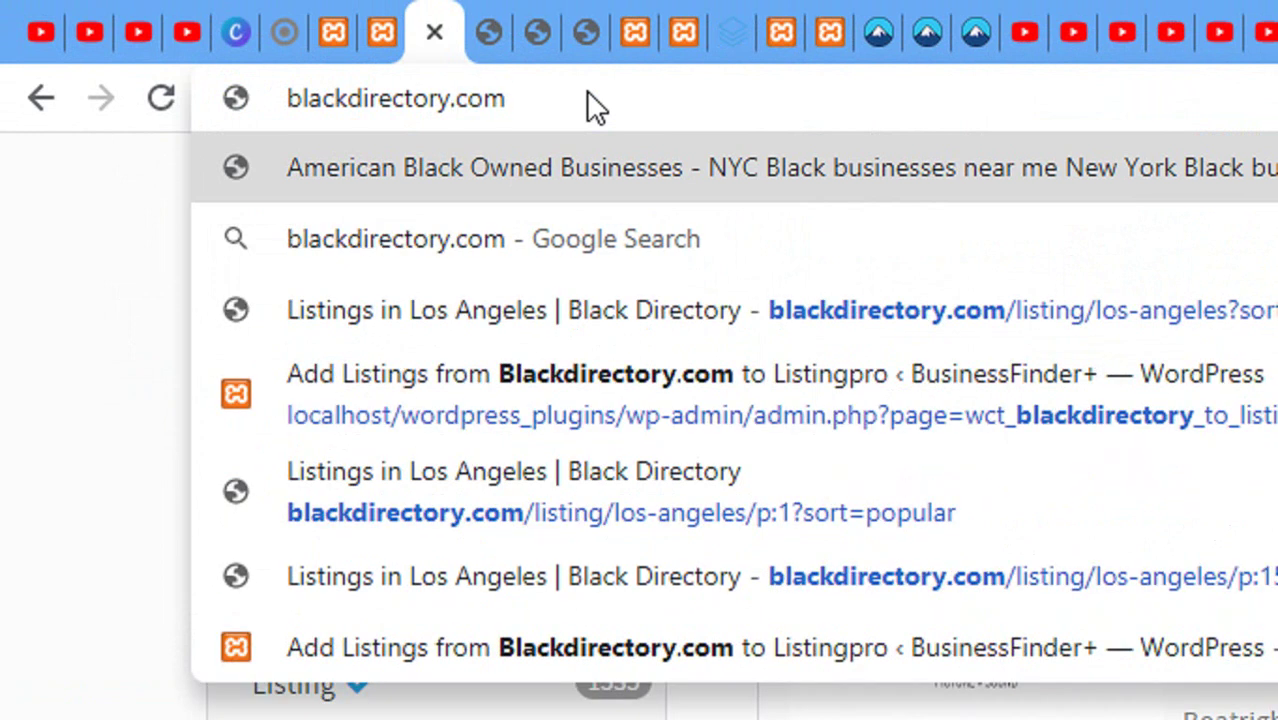
key(Return)
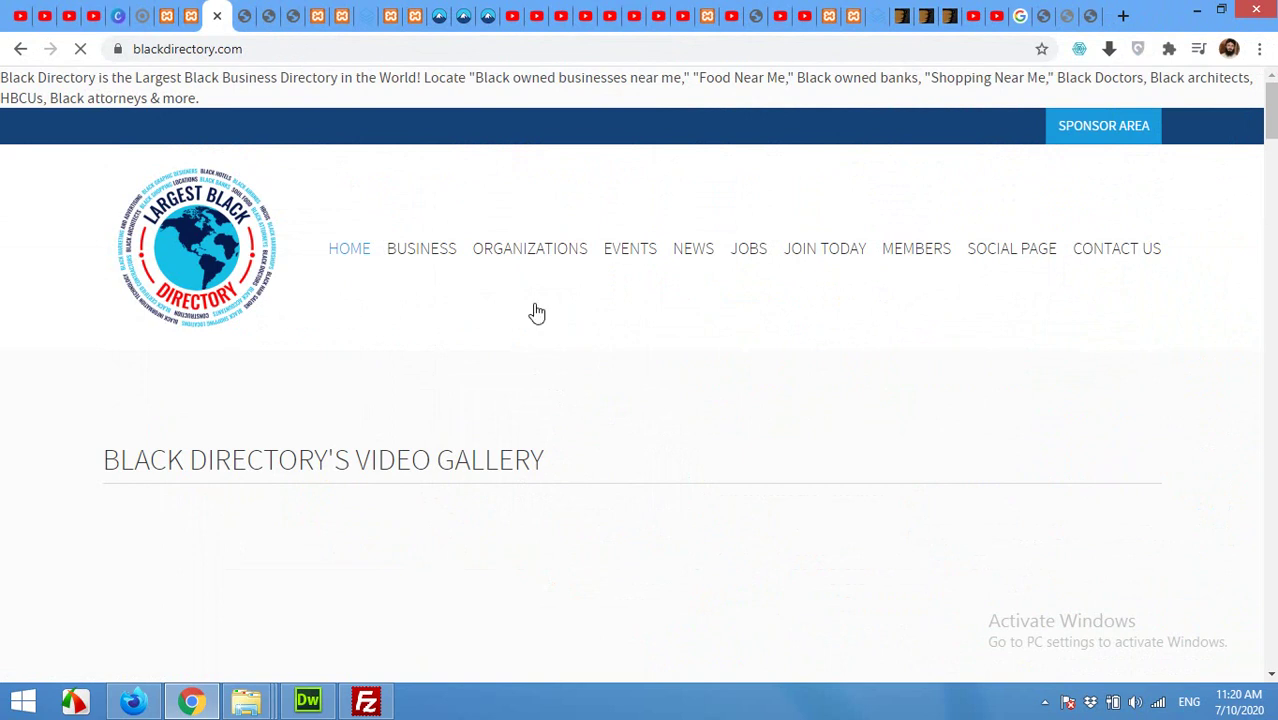
Scroll to the Explore more places list and open the Stone Mountain page
scroll(540, 316, down, 15)
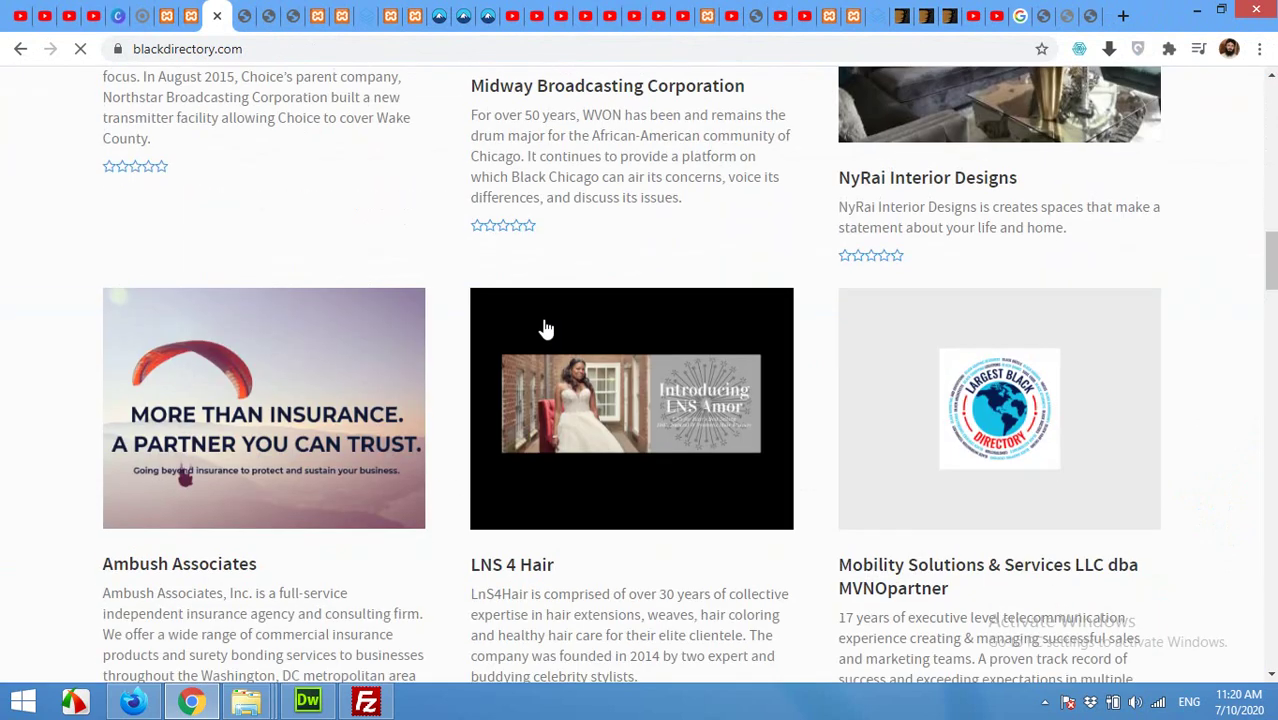
scroll(545, 330, down, 20)
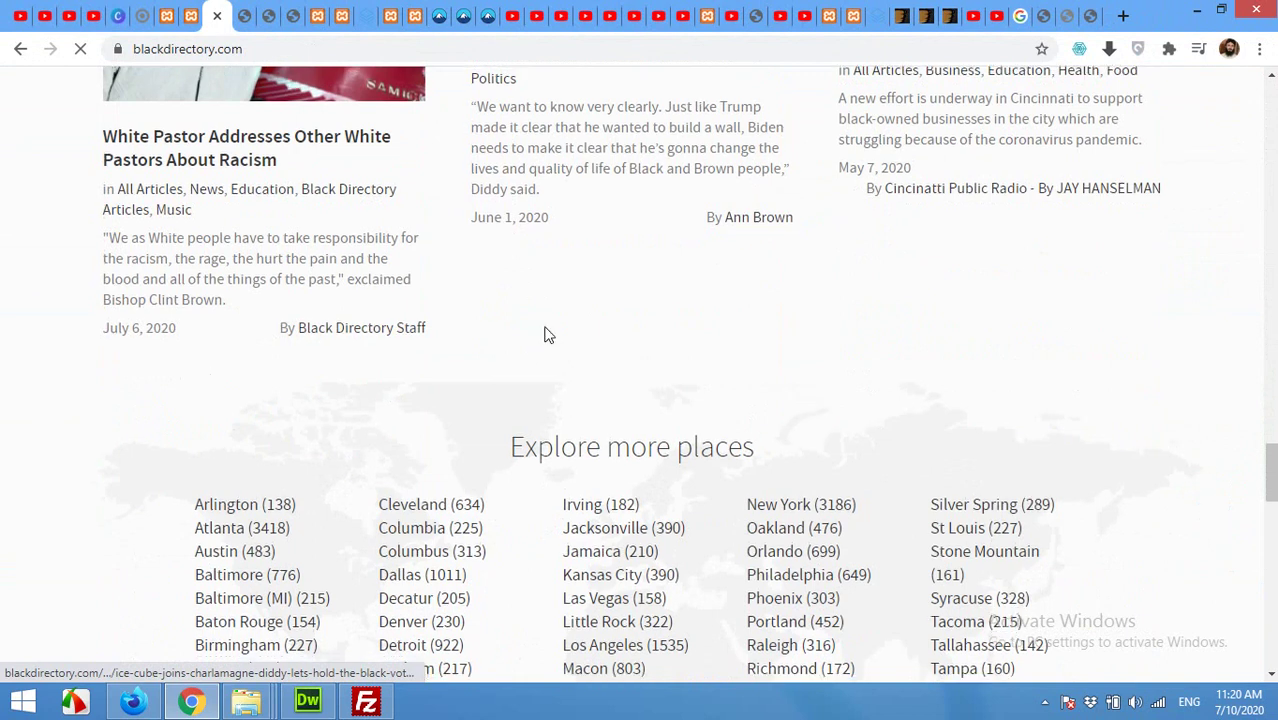
scroll(546, 334, down, 6)
scroll(548, 334, up, 3)
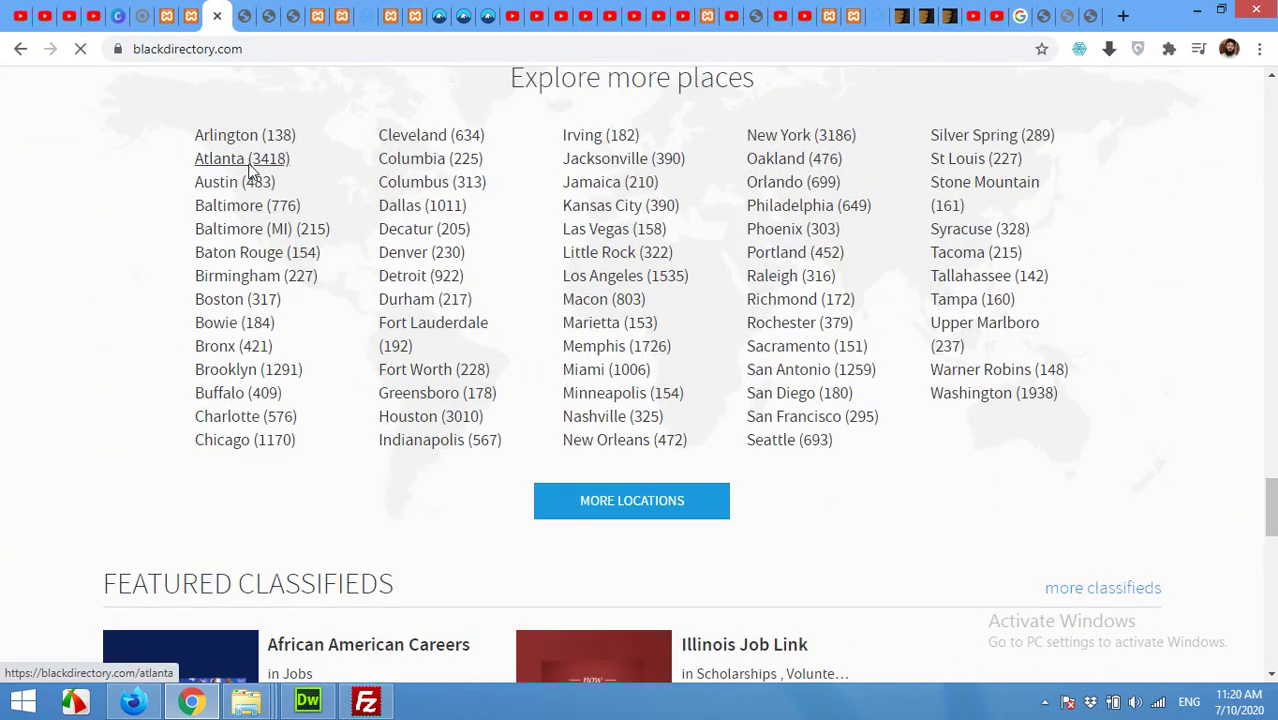
scroll(570, 345, up, 1)
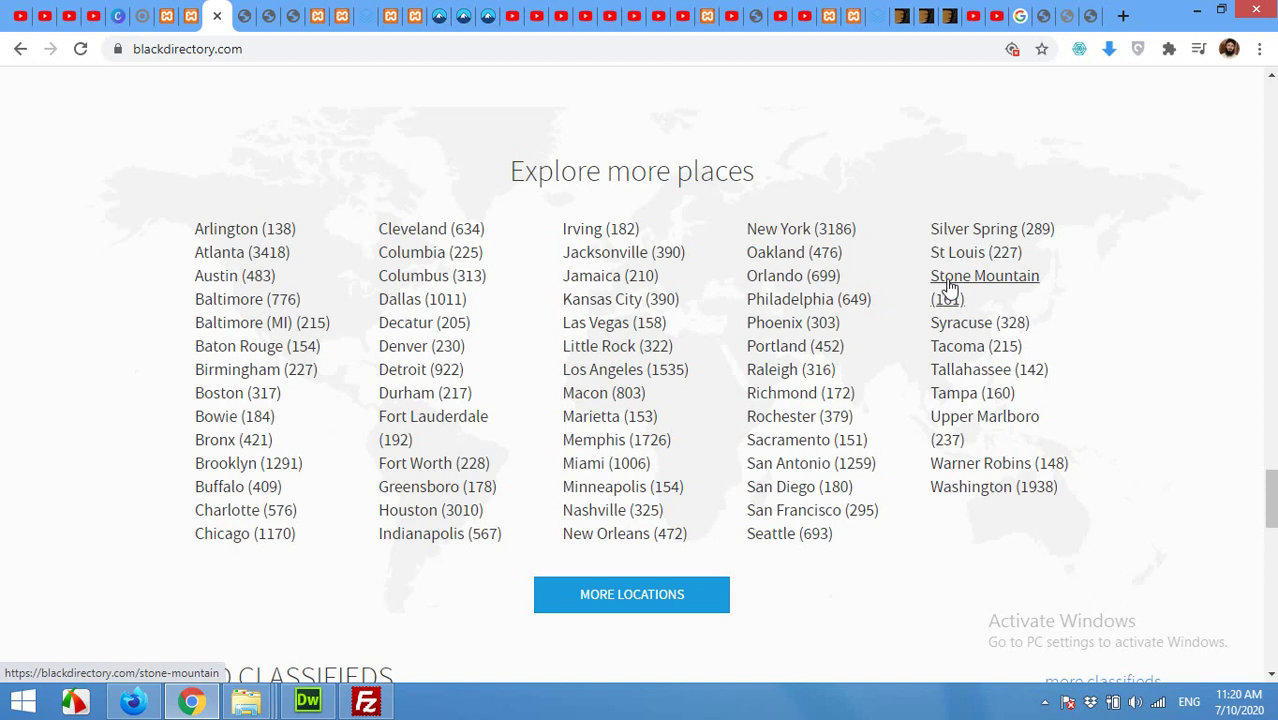
click(950, 287)
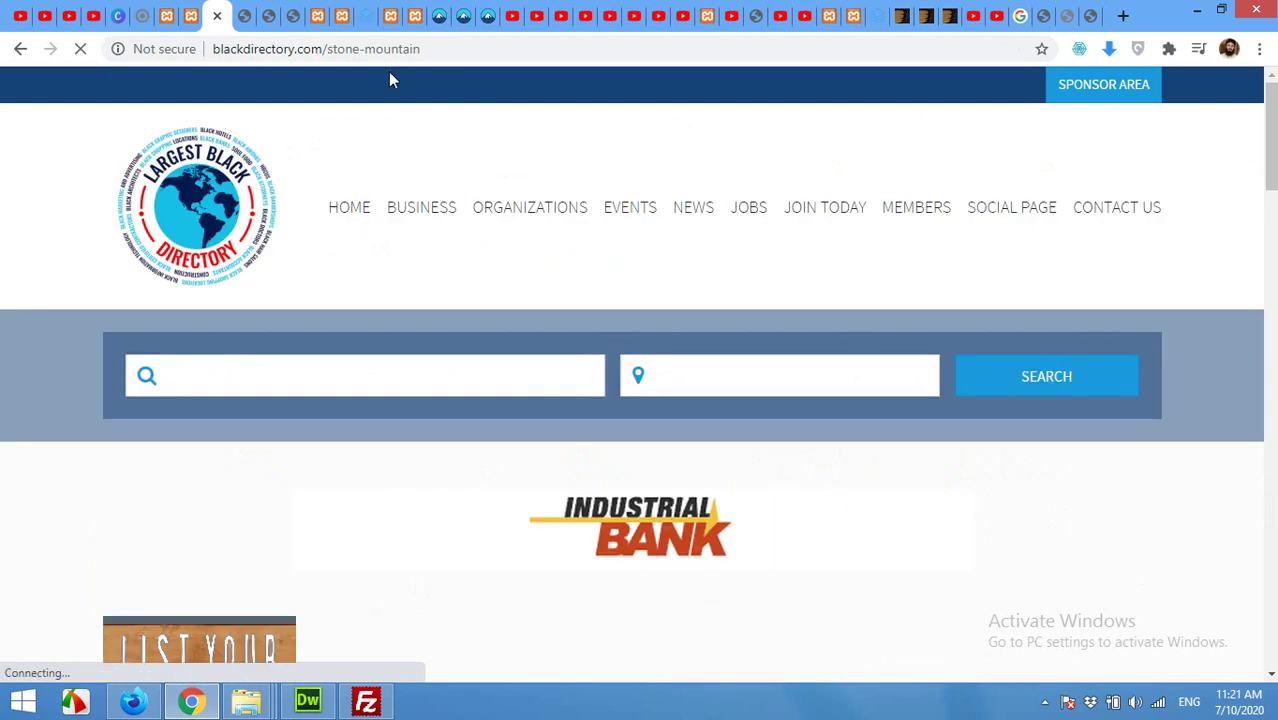
click(362, 49)
scroll(568, 288, down, 5)
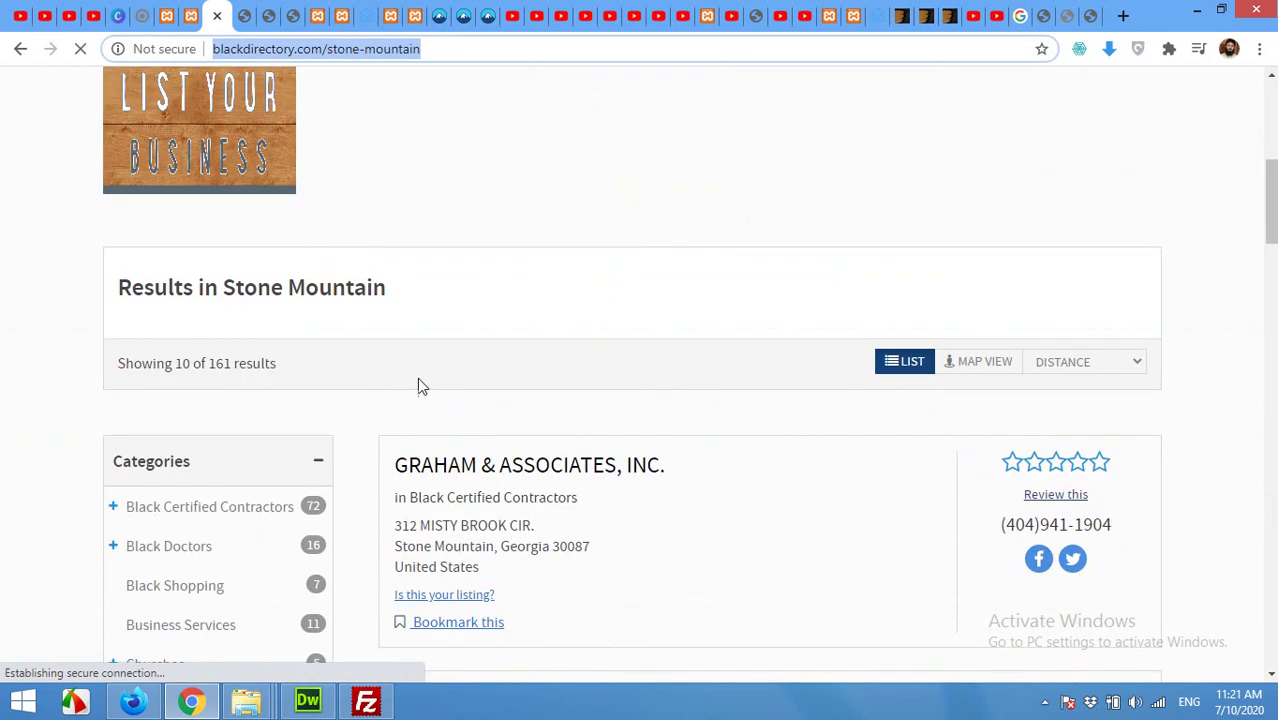
scroll(744, 486, down, 10)
scroll(711, 468, up, 9)
scroll(704, 444, up, 6)
right_click(336, 53)
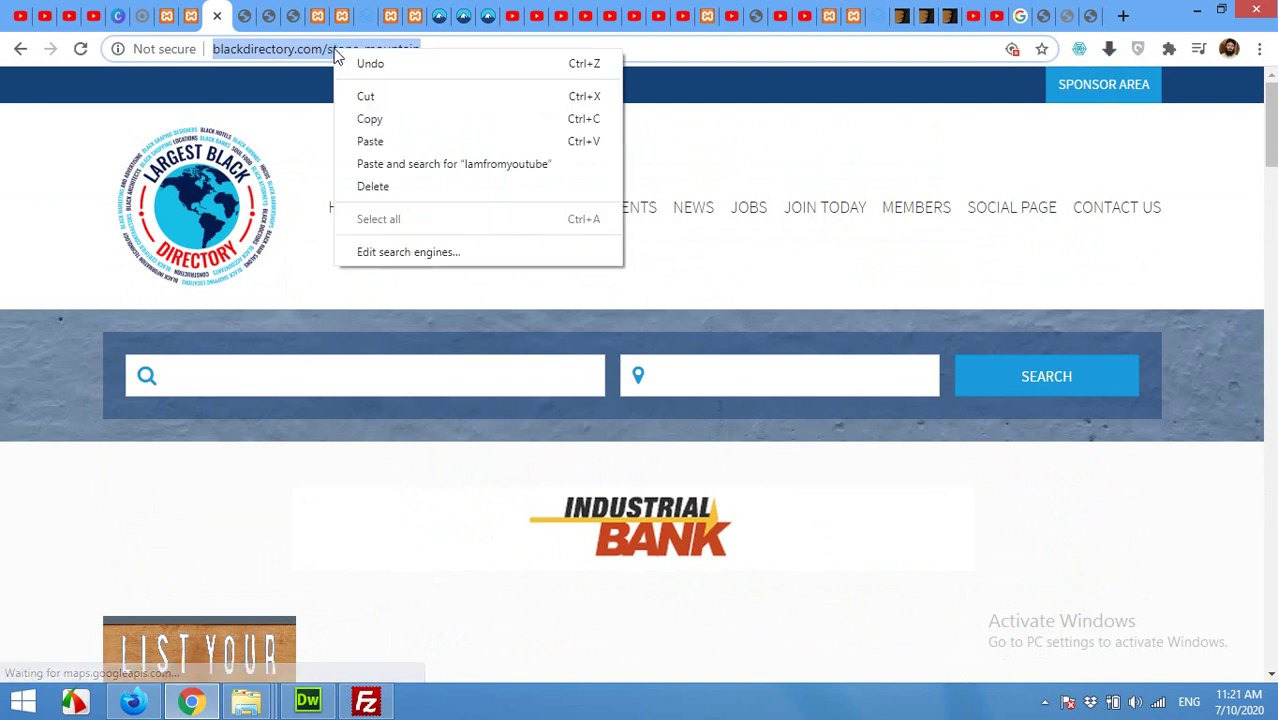
click(367, 118)
Paste the Stone Mountain address into the importer's URL field and start fetching
click(193, 12)
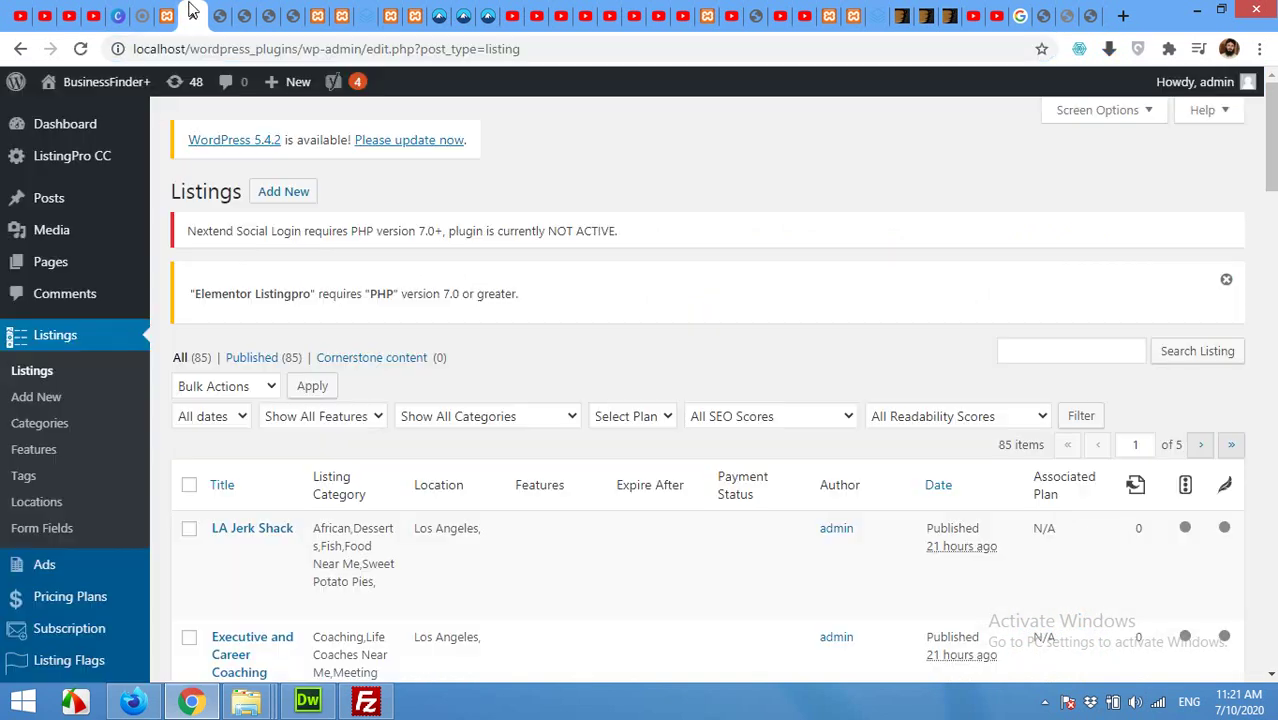
click(166, 14)
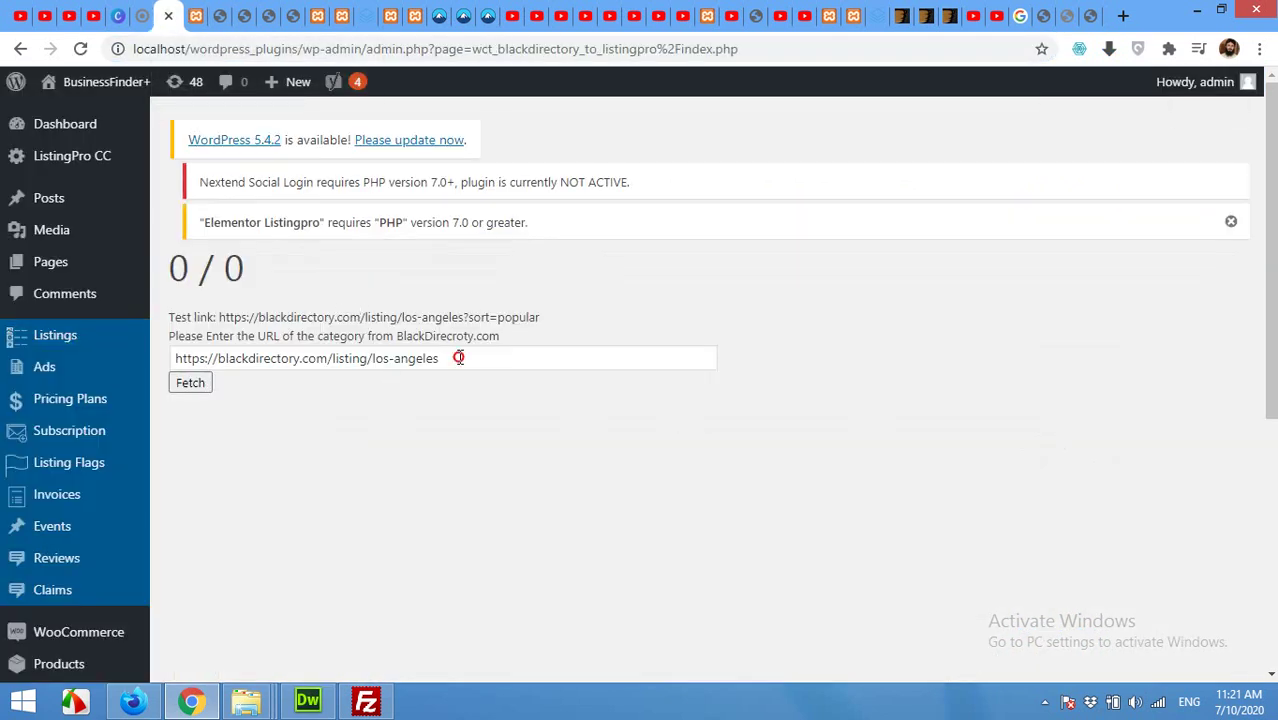
drag(458, 357, 174, 365)
right_click(198, 357)
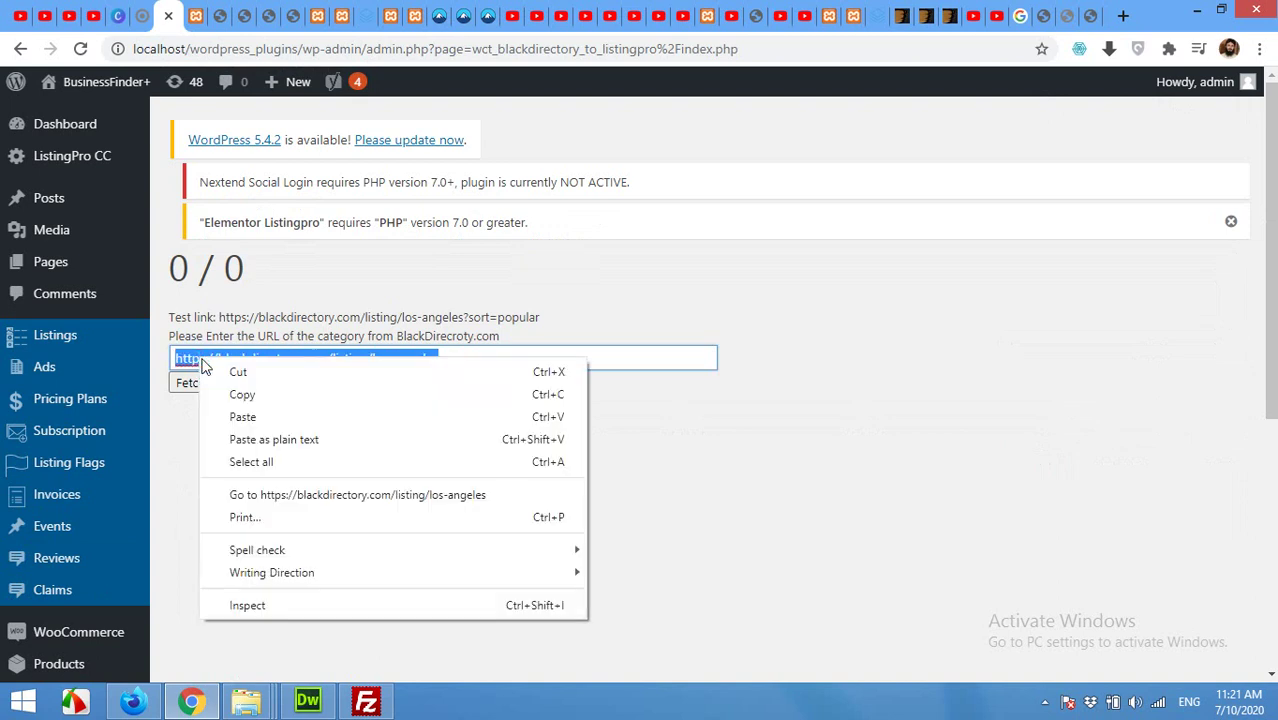
click(258, 416)
click(194, 385)
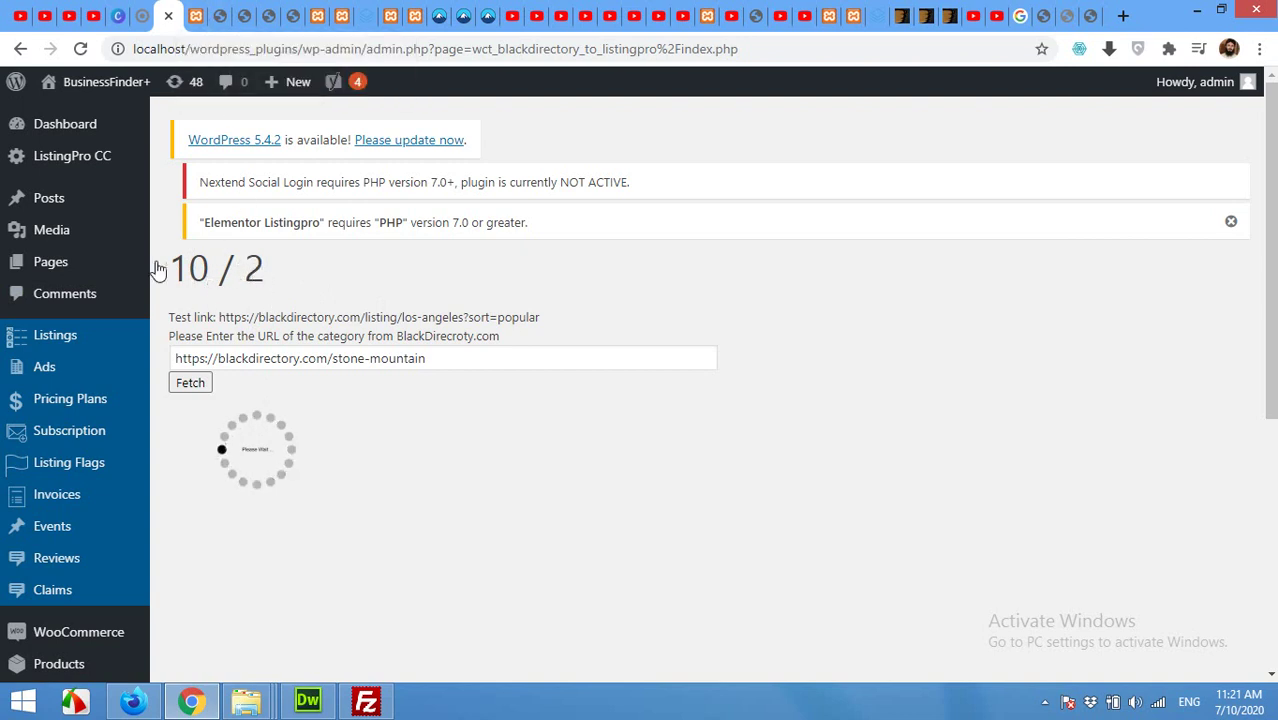
Open the Listings list in a new tab, now showing 94 listings with Stone Mountain entries
mouse_move(70, 340)
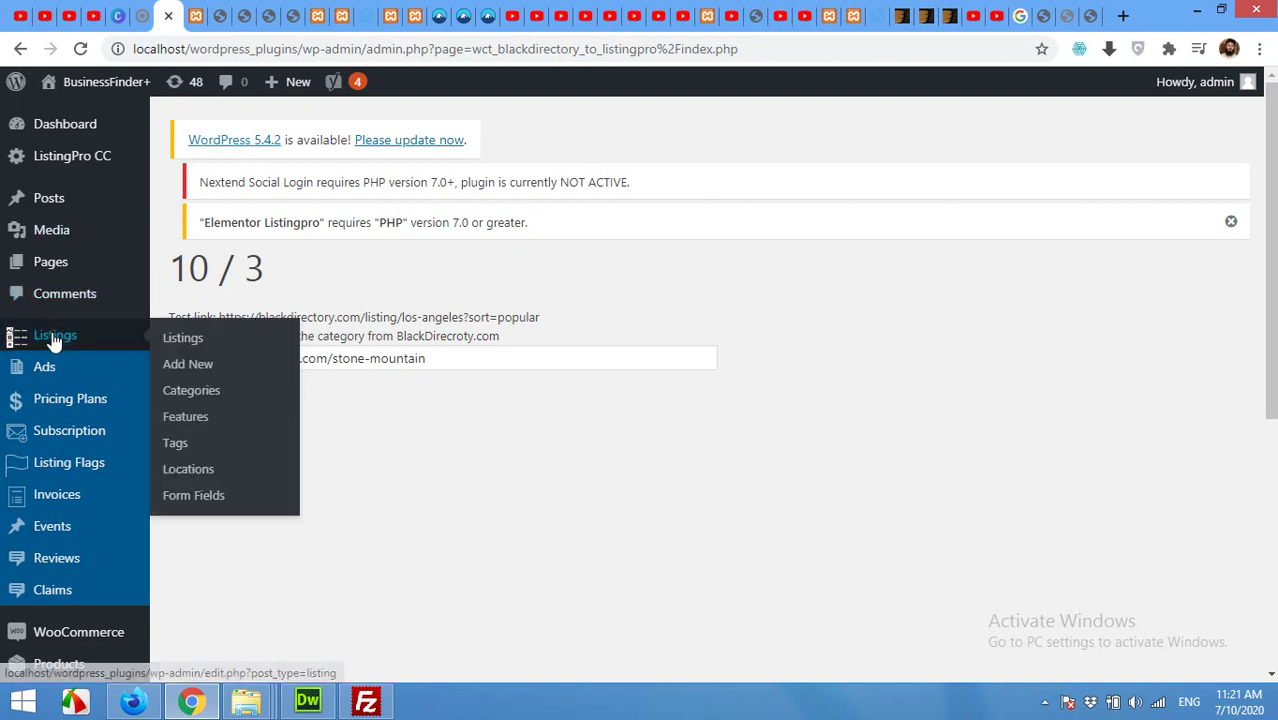
right_click(50, 333)
click(82, 348)
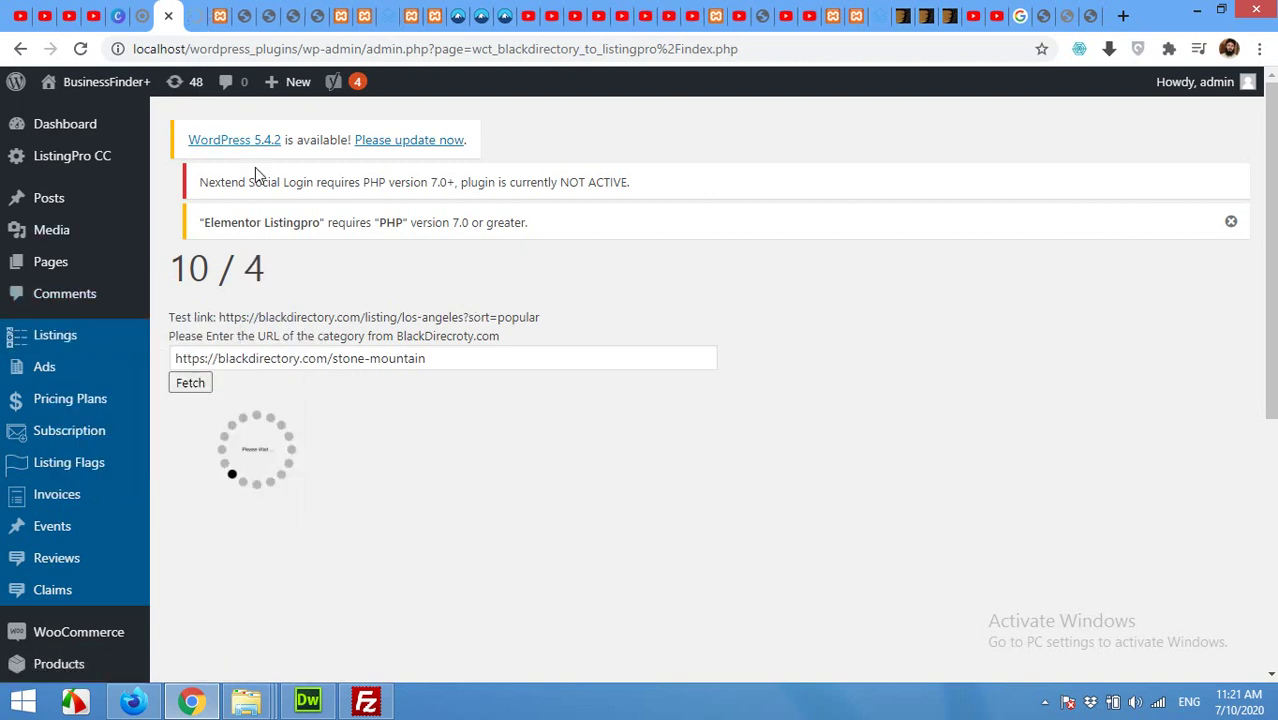
click(192, 18)
click(214, 24)
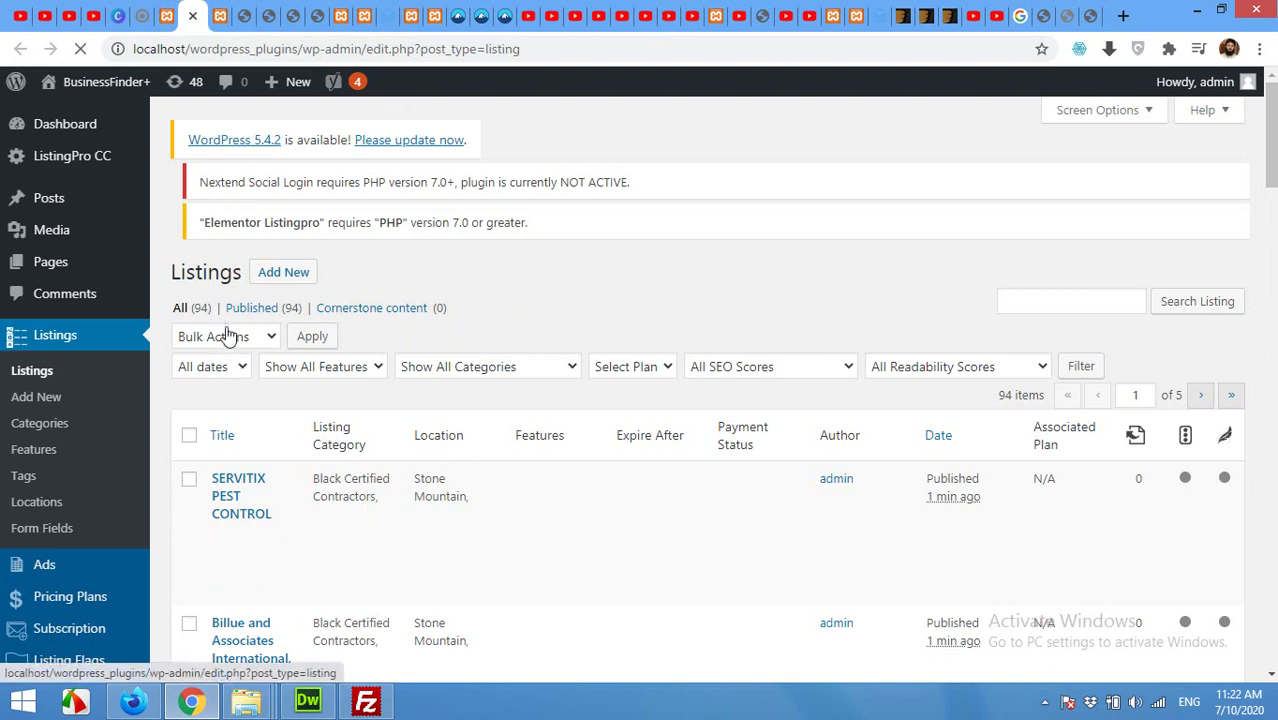
scroll(228, 334, down, 2)
scroll(400, 375, up, 1)
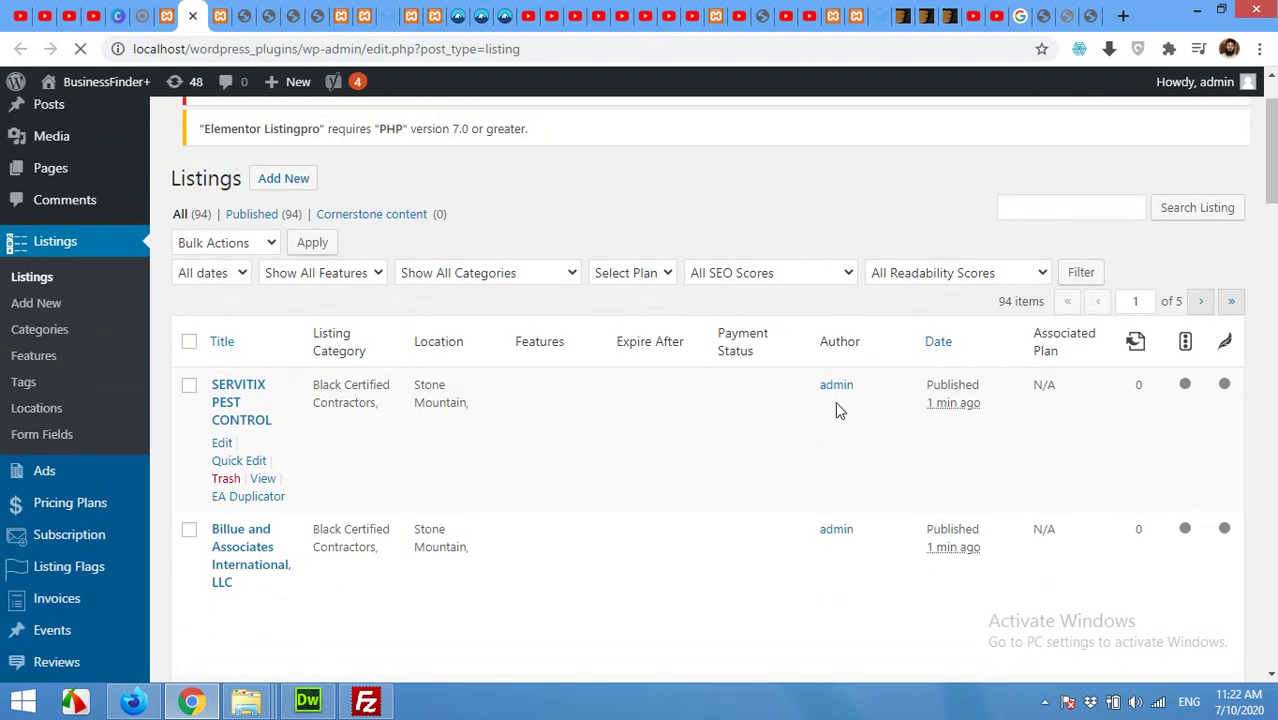
scroll(838, 410, down, 1)
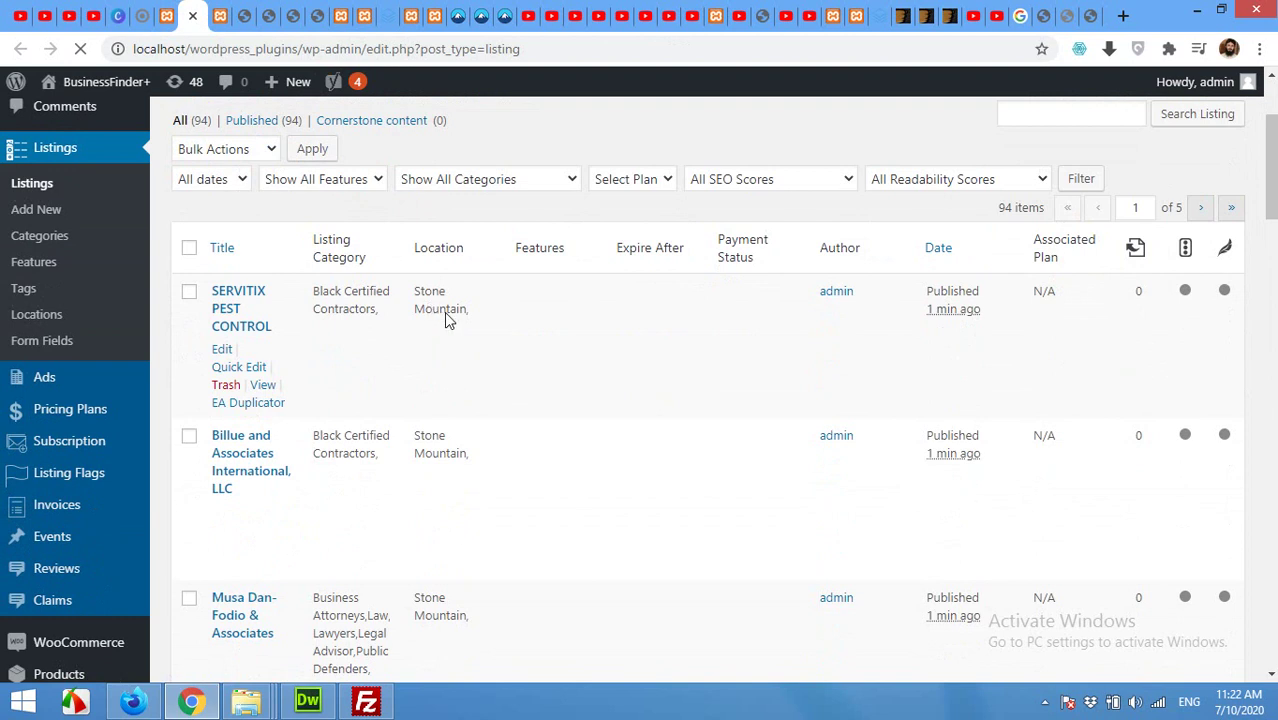
scroll(444, 312, up, 1)
scroll(456, 352, down, 1)
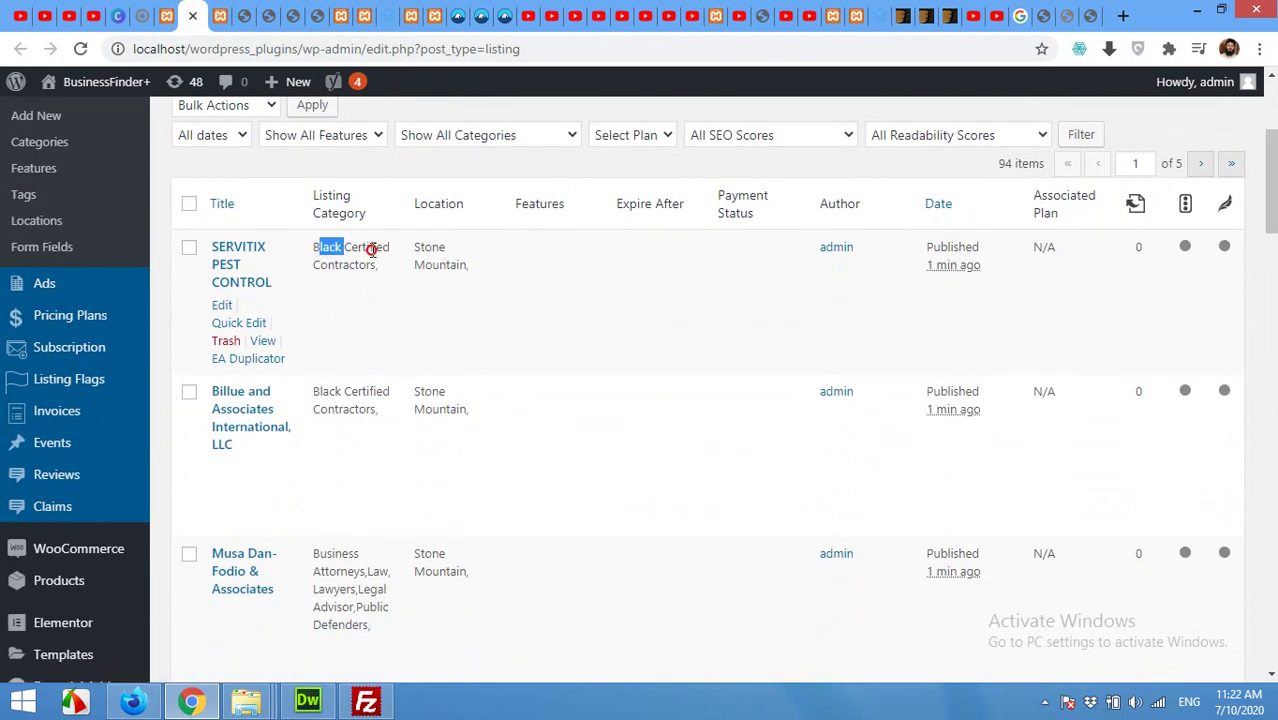
drag(371, 250, 316, 270)
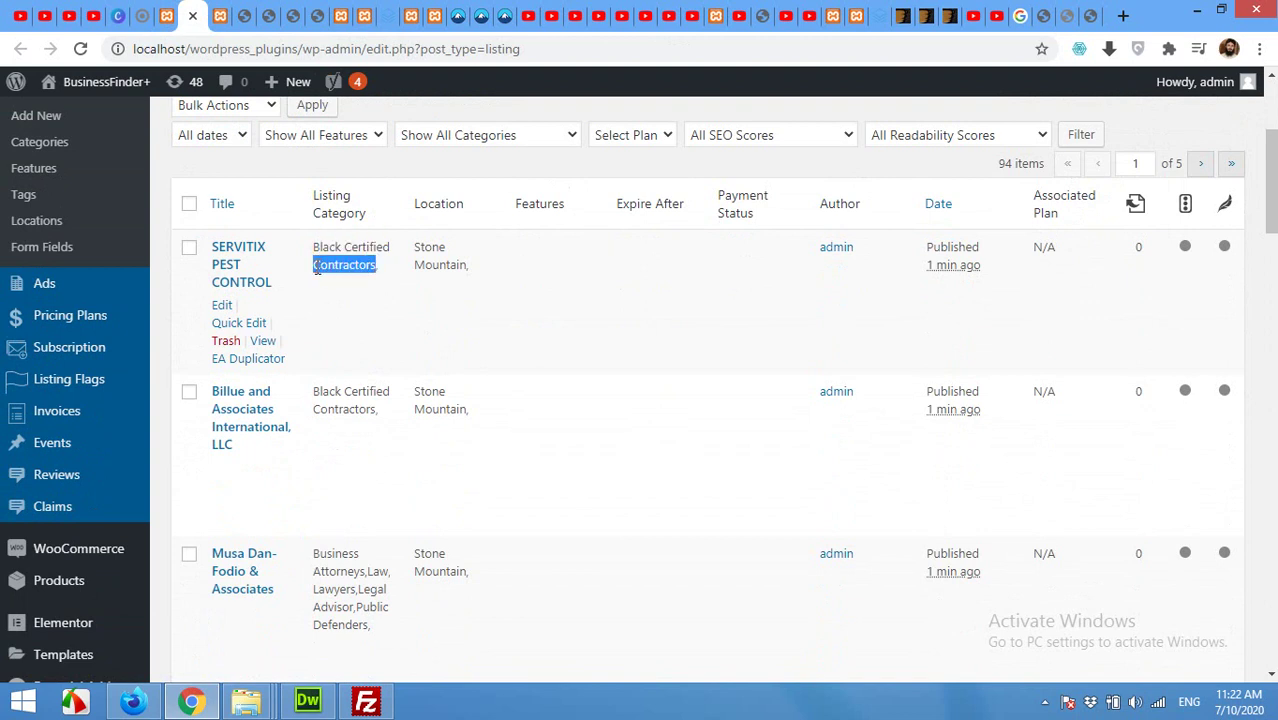
scroll(328, 385, down, 2)
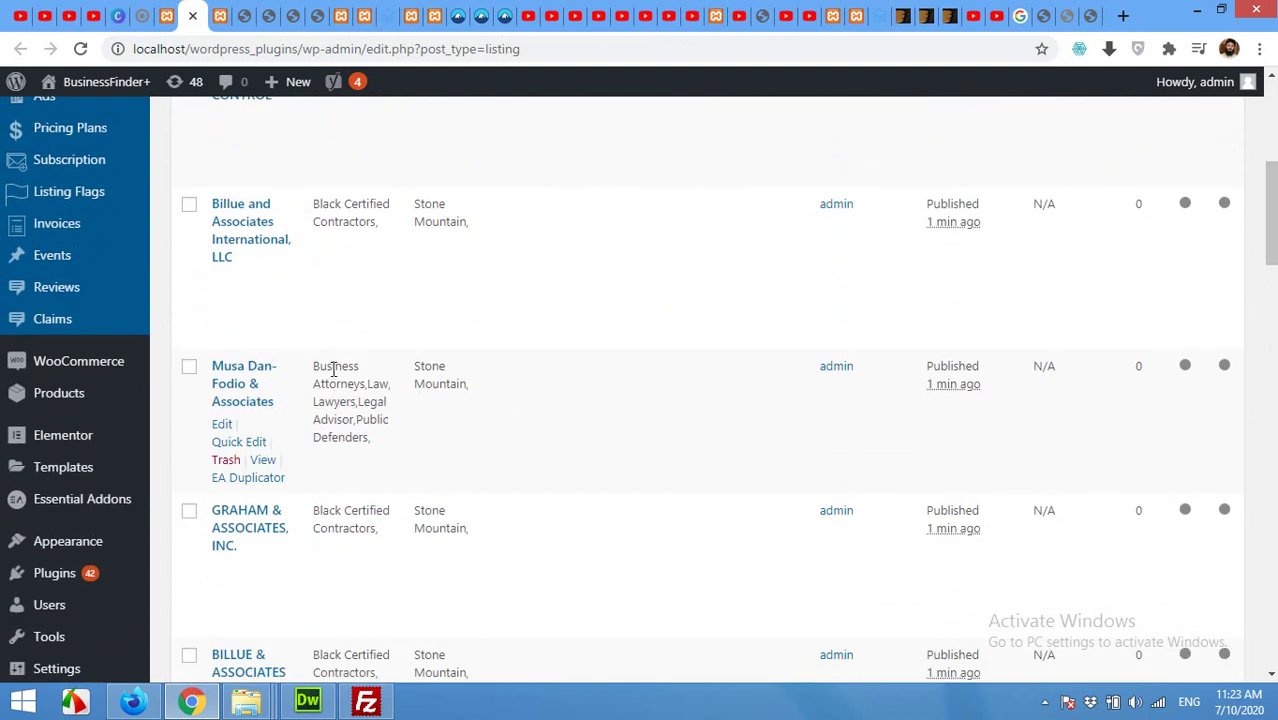
scroll(371, 414, up, 3)
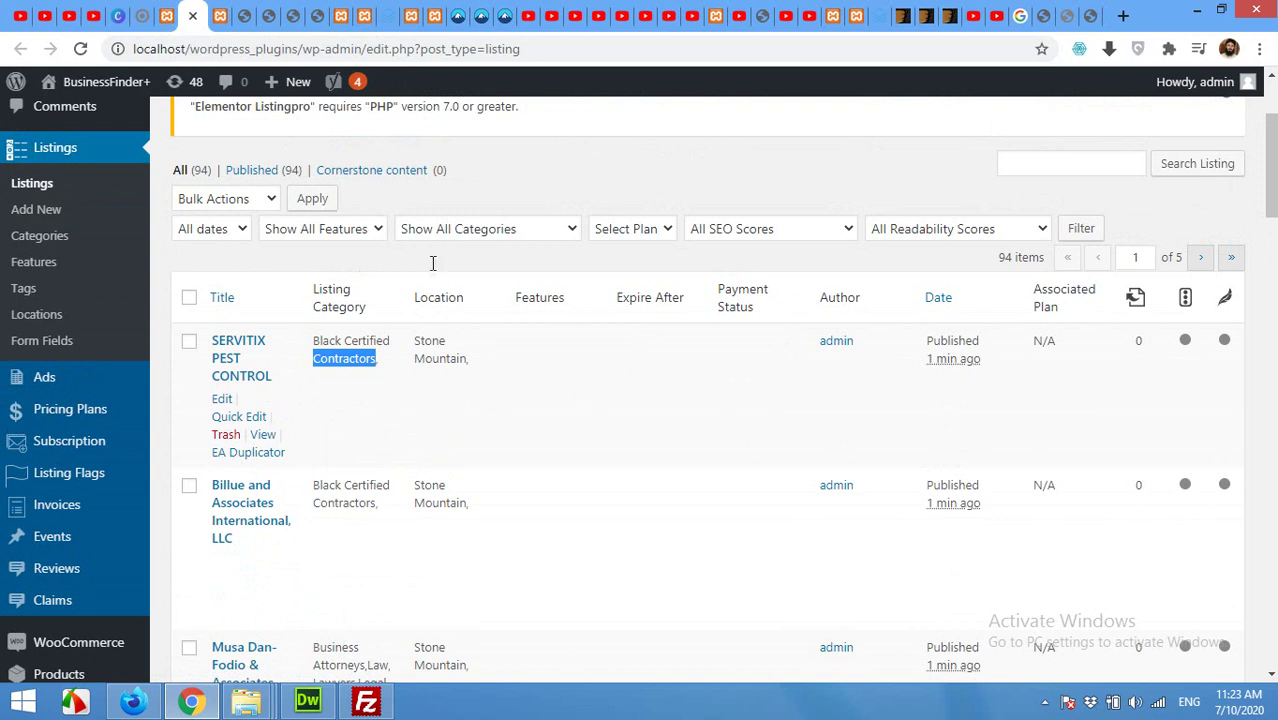
click(241, 12)
scroll(673, 354, down, 7)
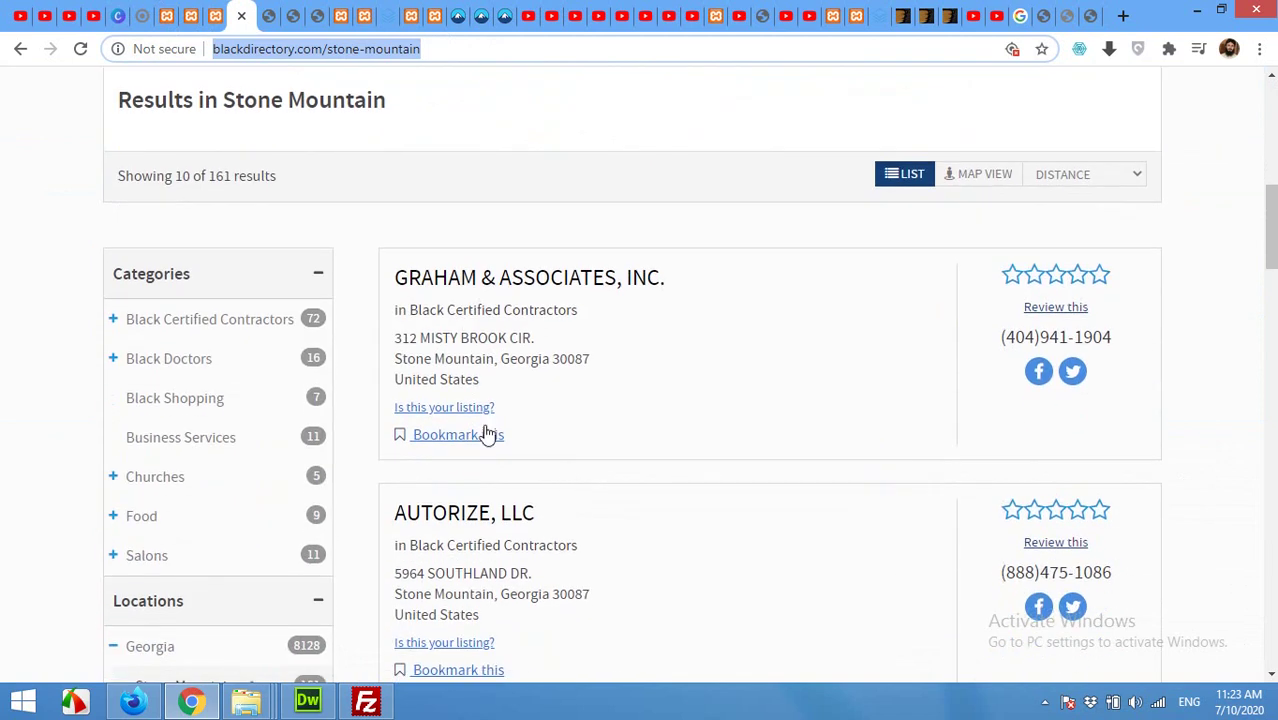
scroll(599, 380, down, 5)
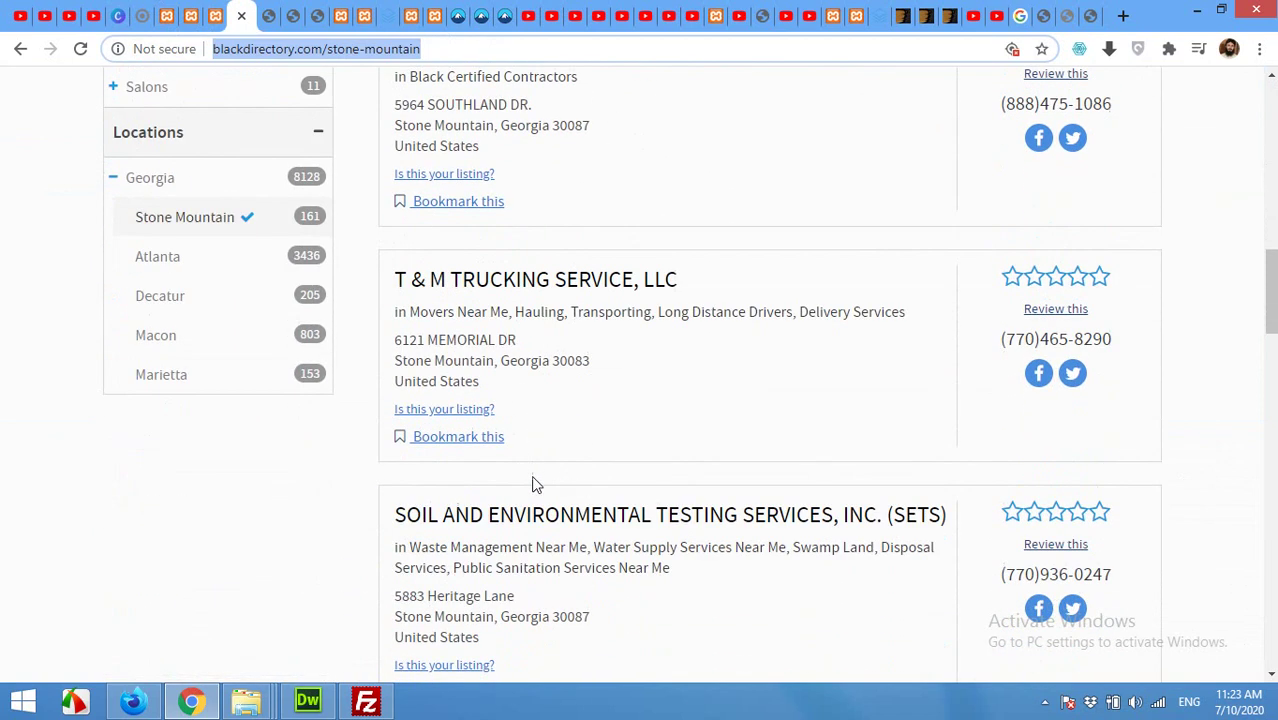
scroll(545, 510, down, 2)
scroll(542, 485, up, 5)
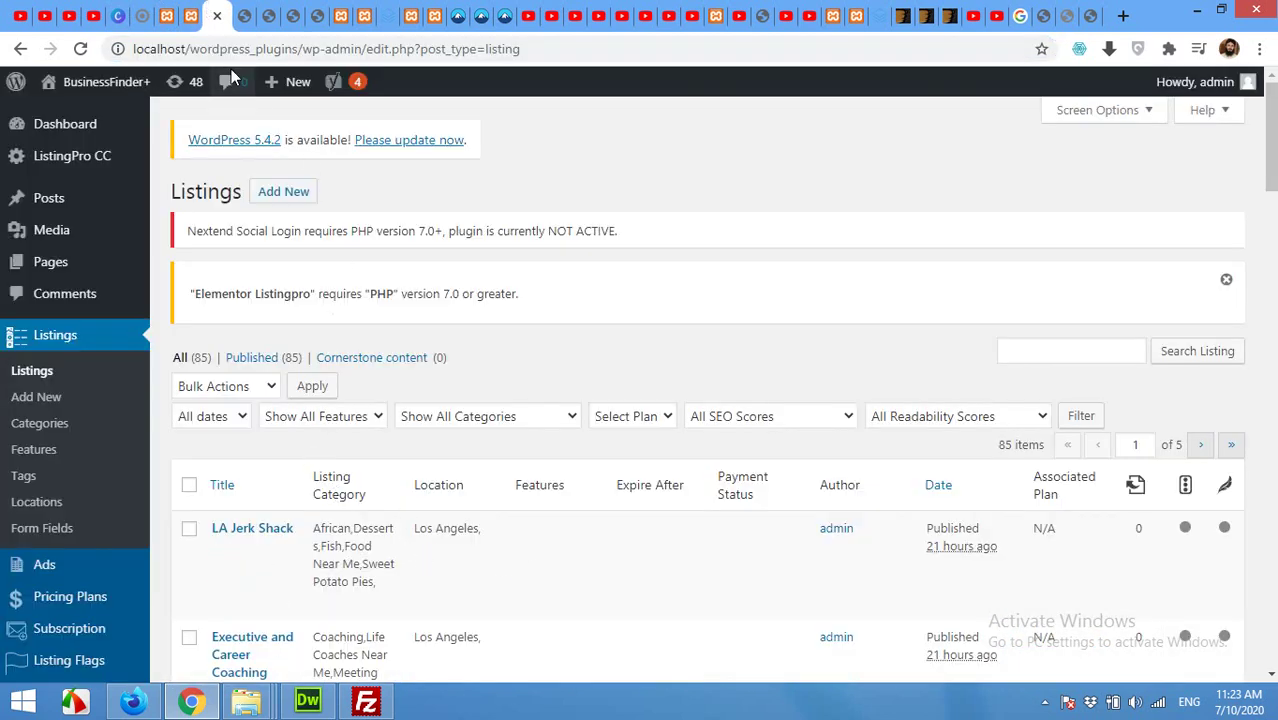
Switch back to the importer tab to check the Stone Mountain fetch progress
click(166, 15)
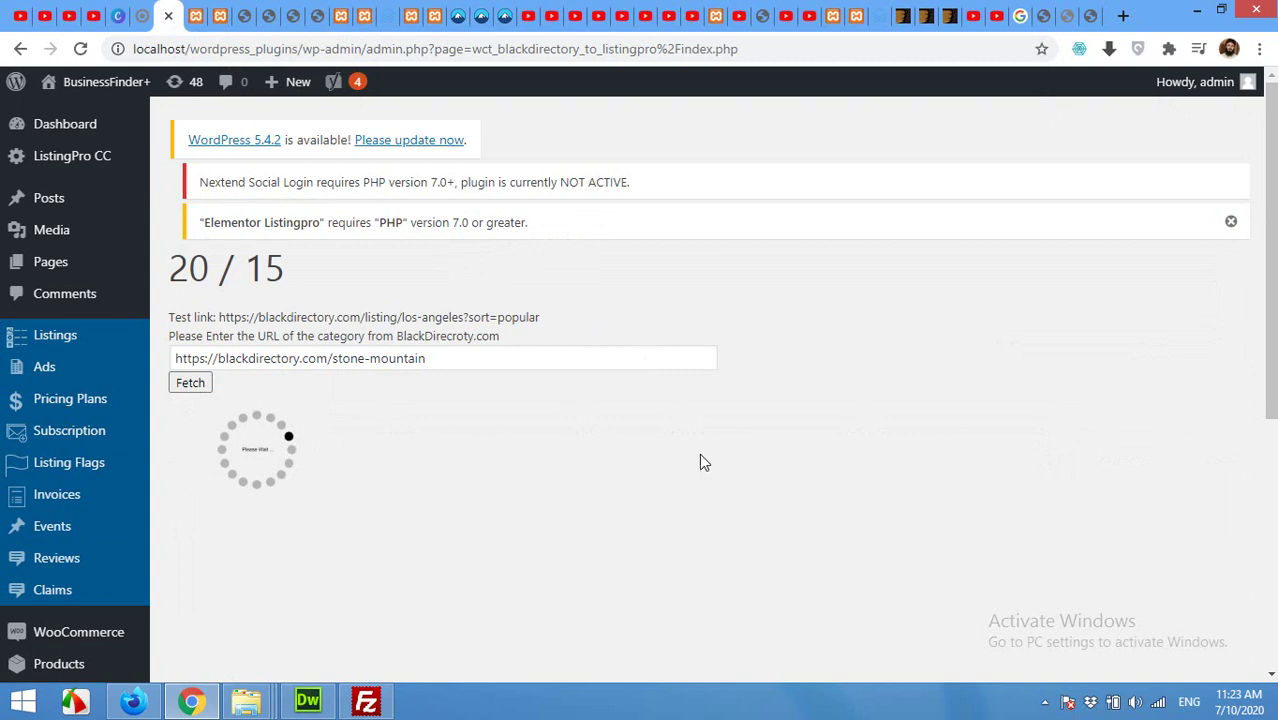